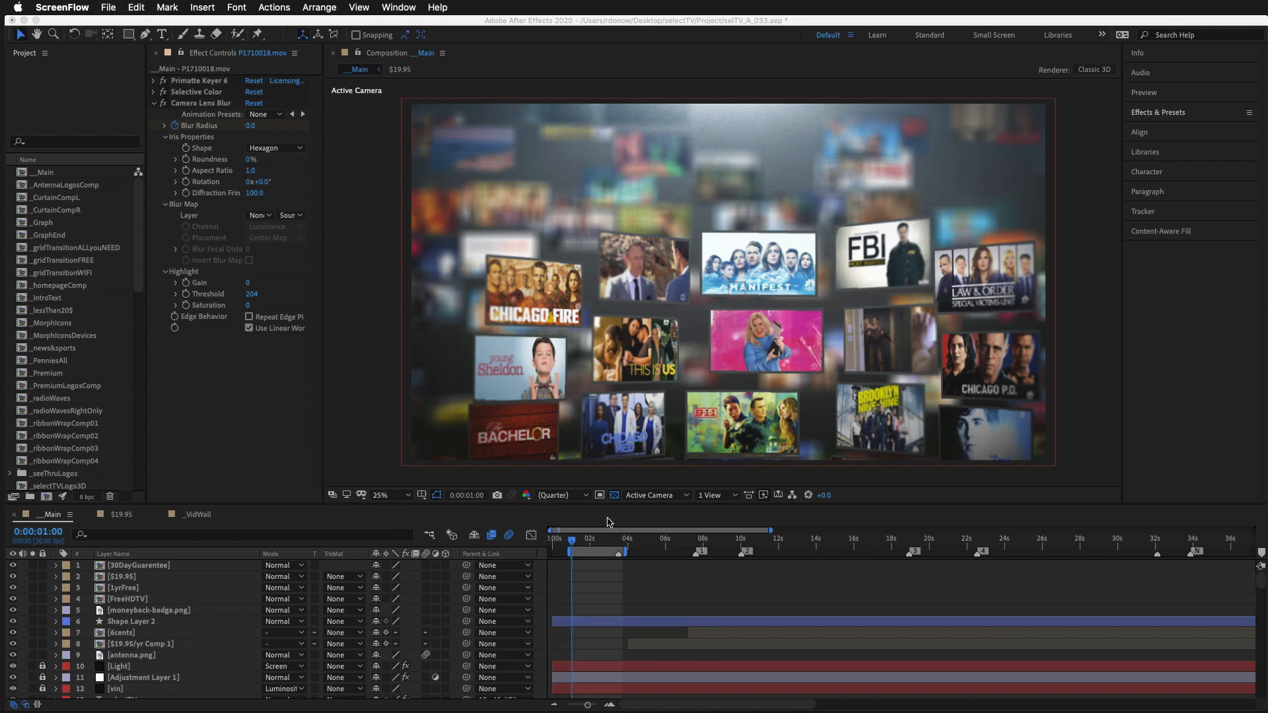
Step: Scrub the __Main timeline to 0:00:02:06 and preview the work area of the video wall animation
{"action": "left_click", "coordinate": [601, 590]}
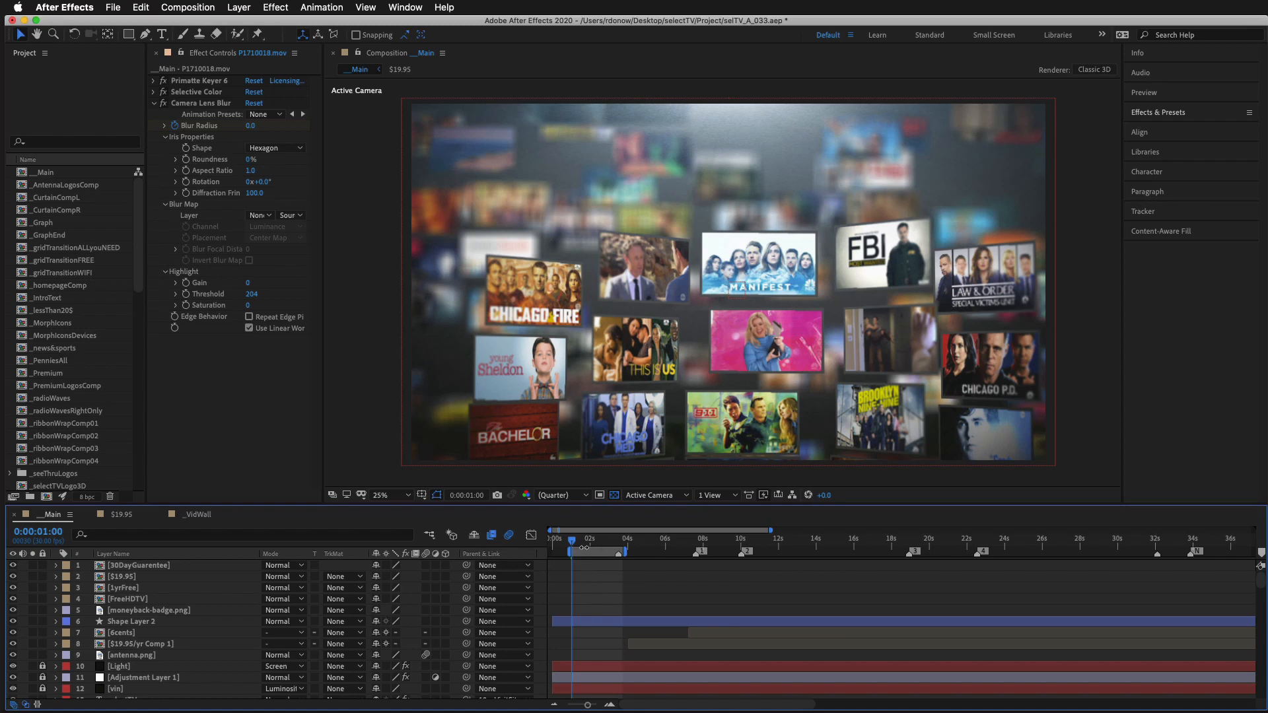
{"action": "left_click_drag", "start_coordinate": [573, 541], "coordinate": [613, 542]}
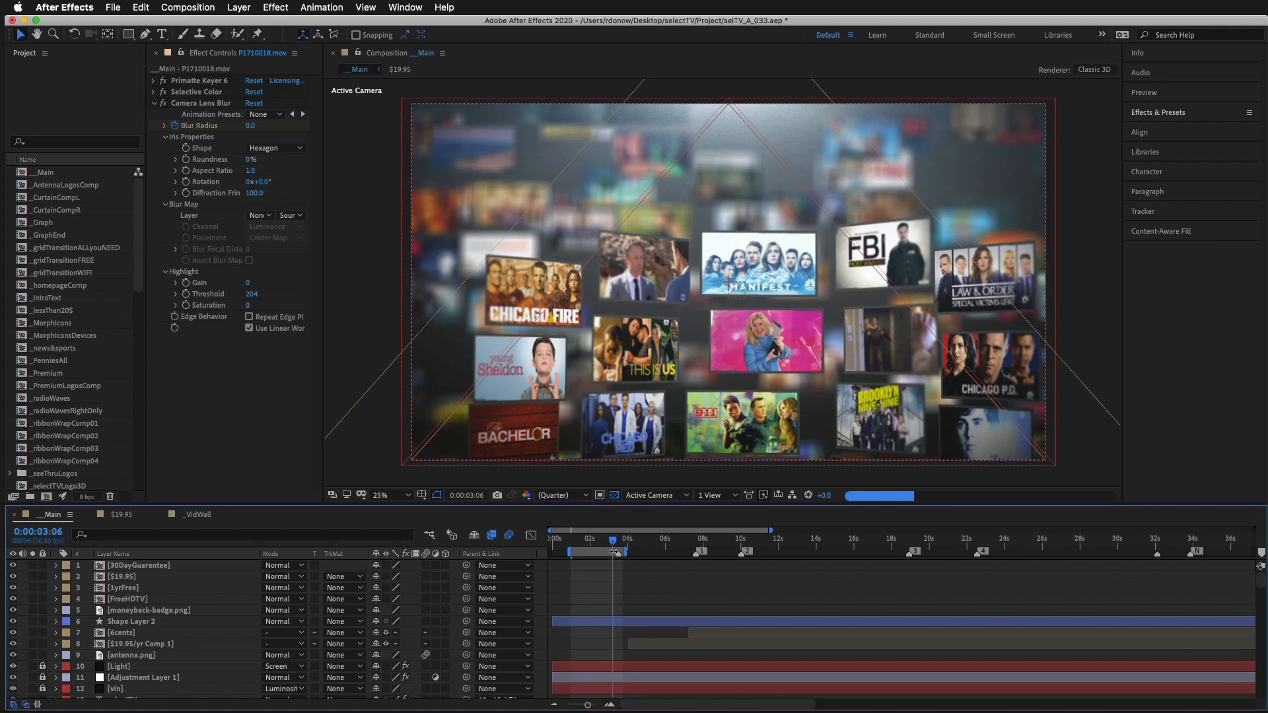
{"action": "left_click_drag", "start_coordinate": [613, 547], "coordinate": [595, 543]}
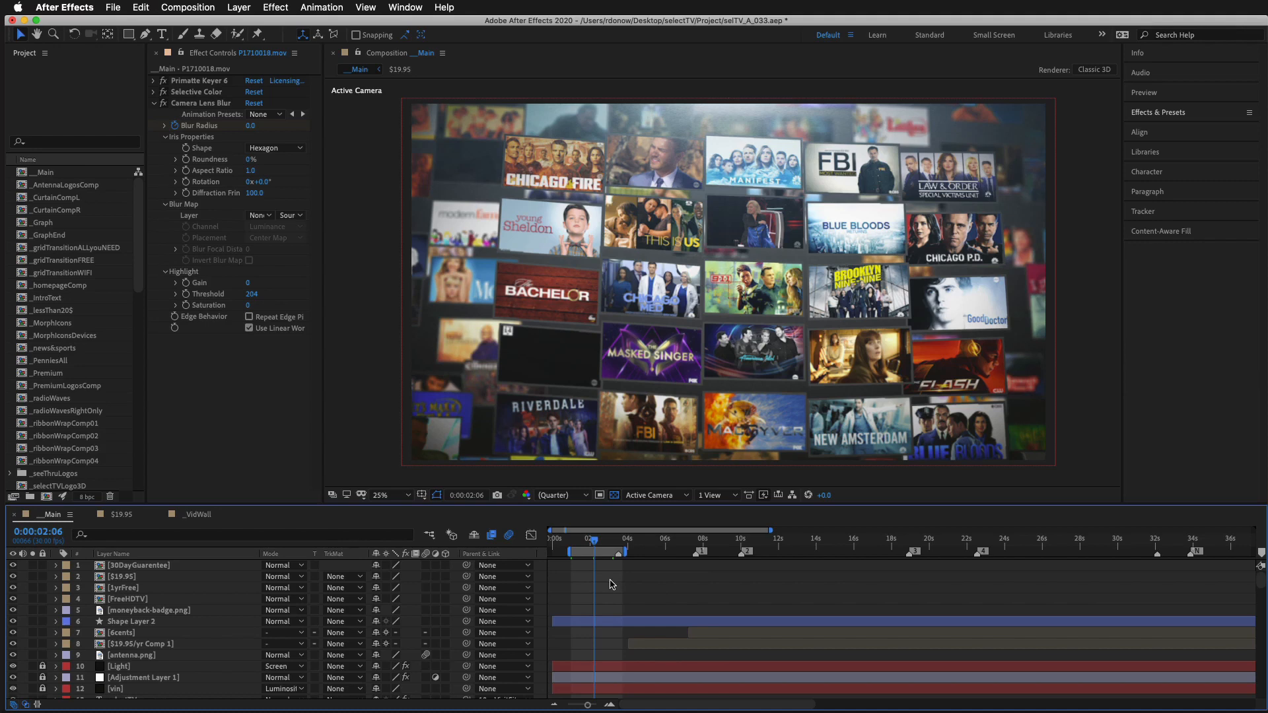
{"action": "key", "text": "space"}
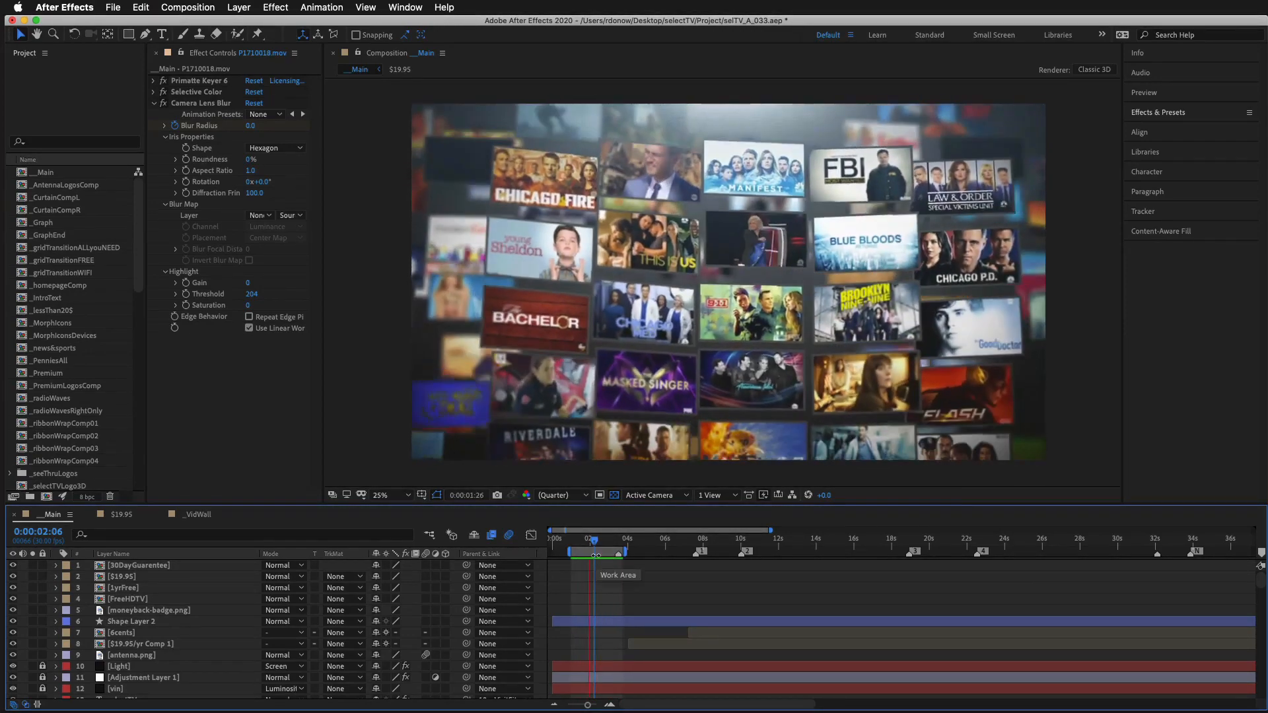
{"action": "key", "text": "space"}
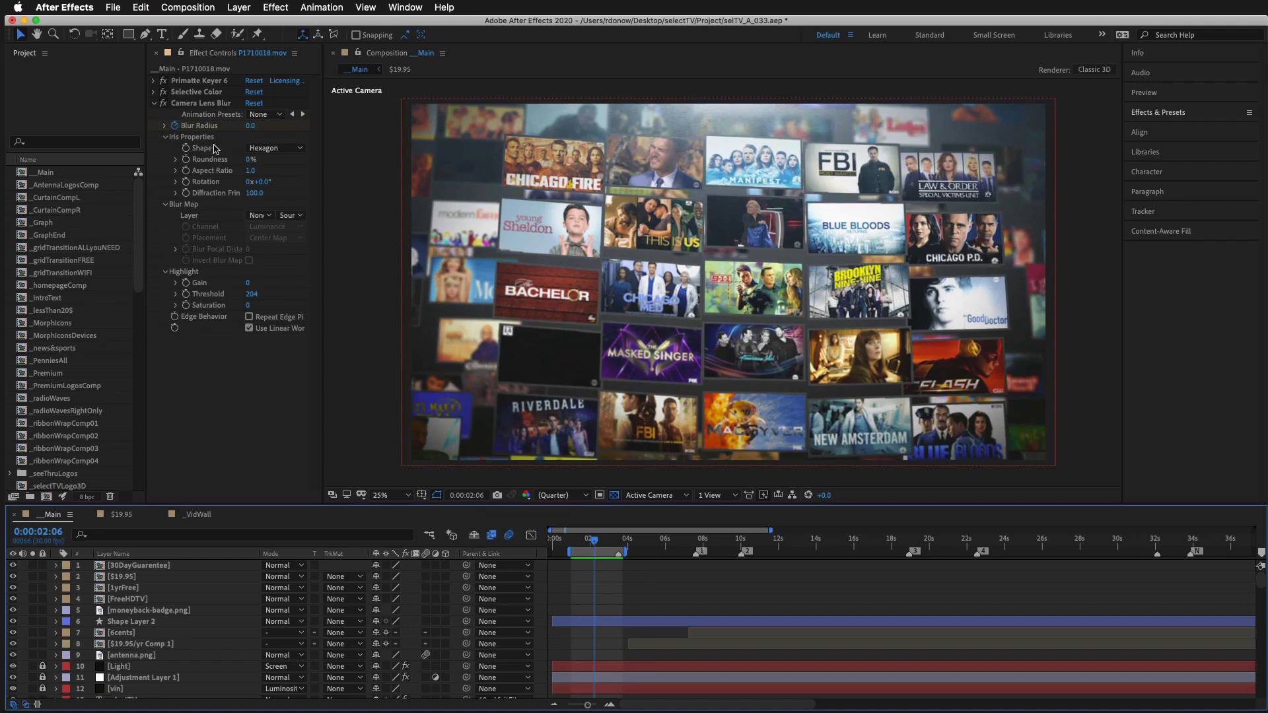
Step: Add the __Main composition to the render queue and enlarge the queue area to show all its items
{"action": "left_click", "coordinate": [188, 8]}
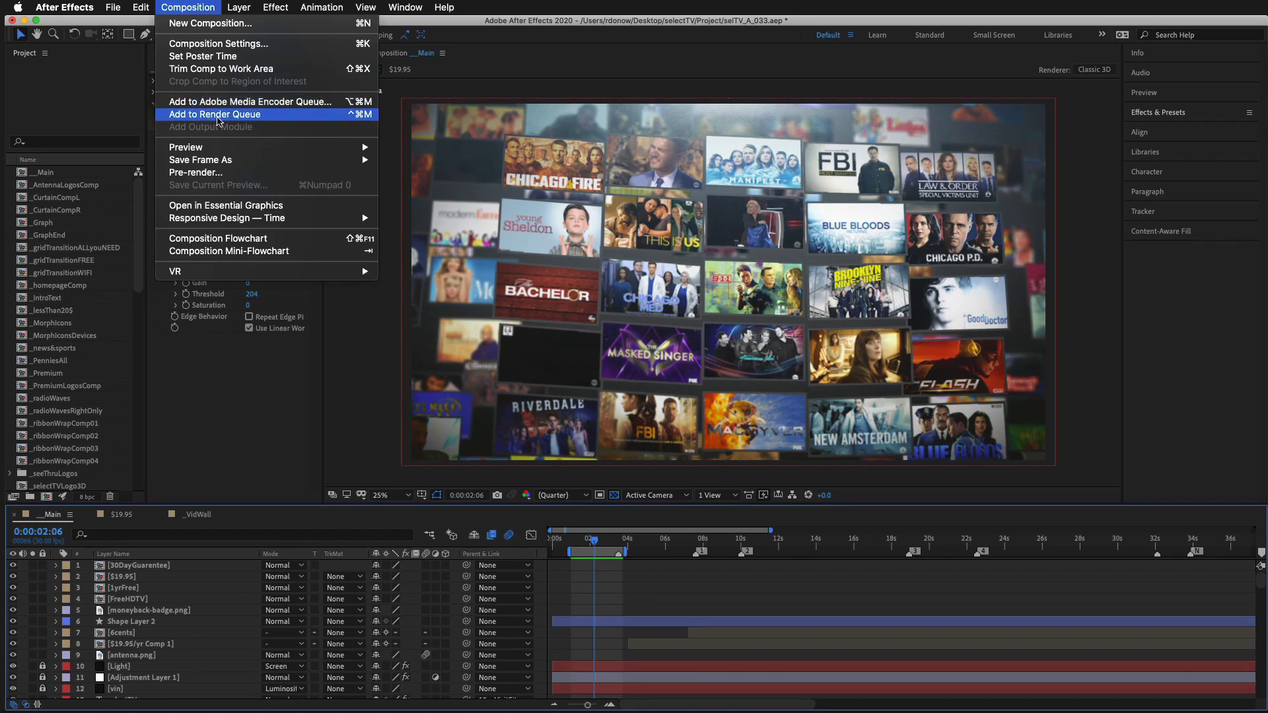
{"action": "left_click", "coordinate": [218, 117]}
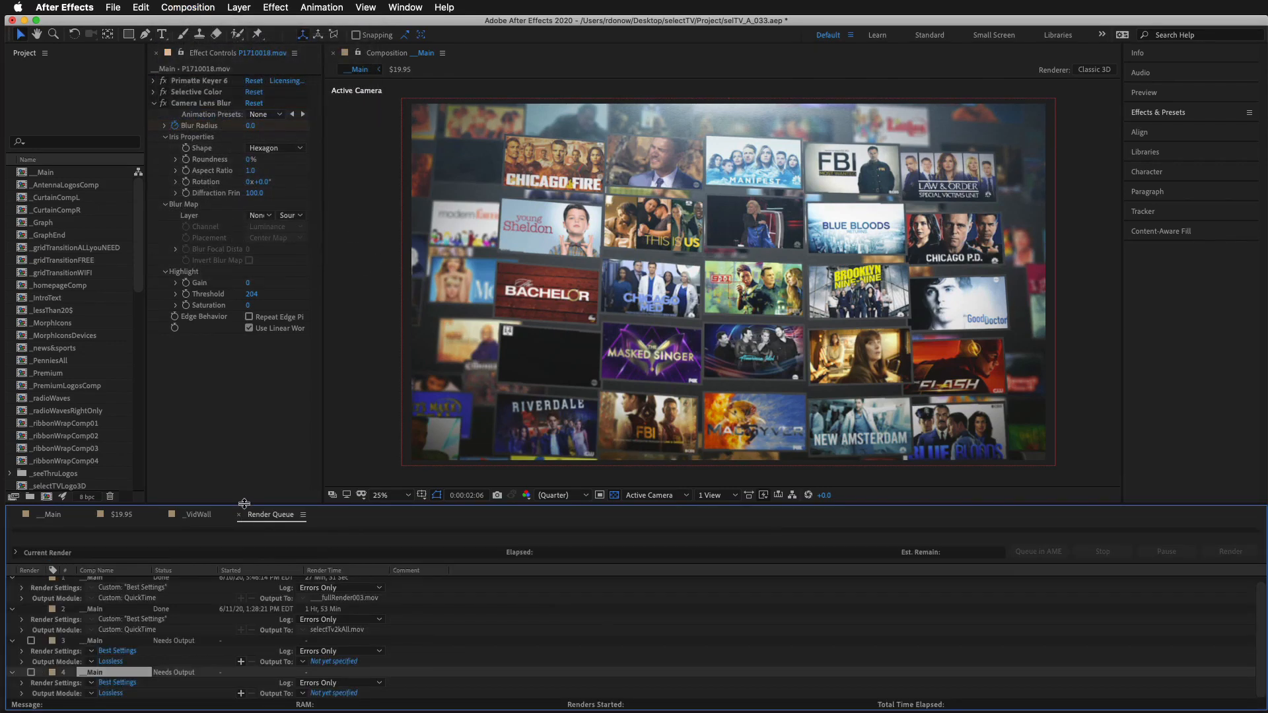
{"action": "left_click_drag", "start_coordinate": [243, 505], "coordinate": [244, 434]}
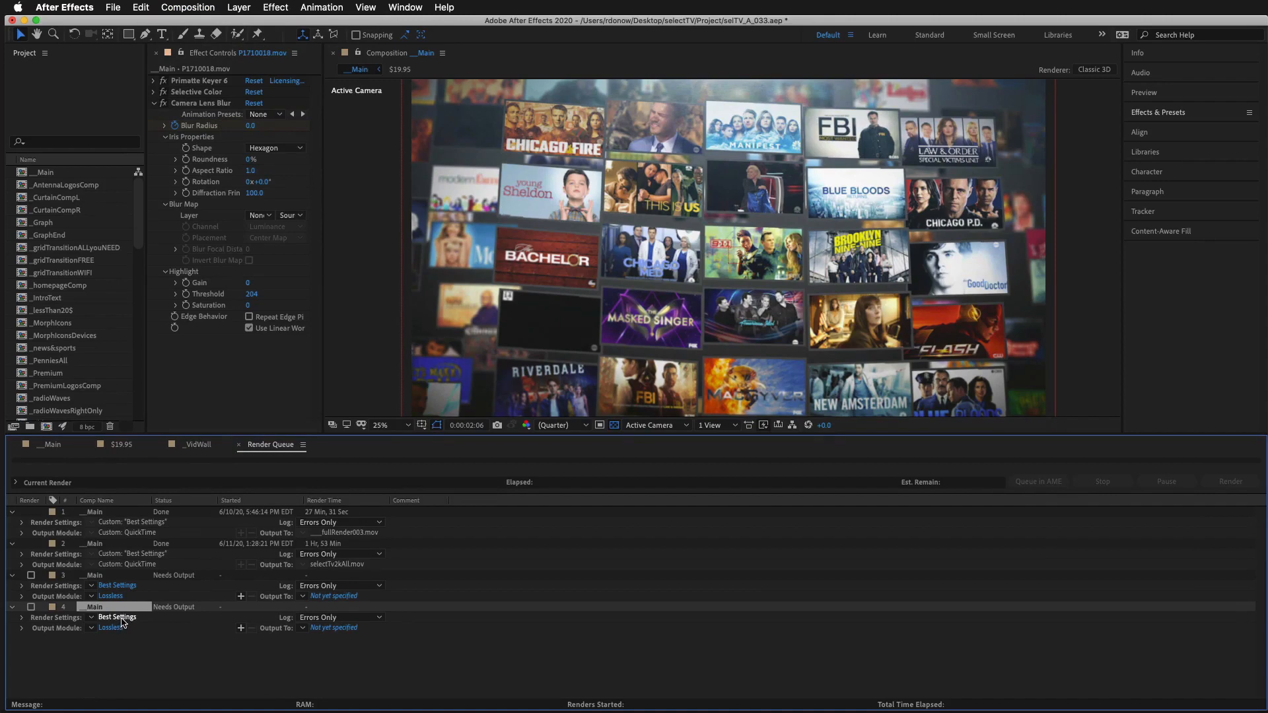
Step: Set the new __Main queue item's render quality to Current Settings and its resolution to Quarter
{"action": "left_click", "coordinate": [117, 617]}
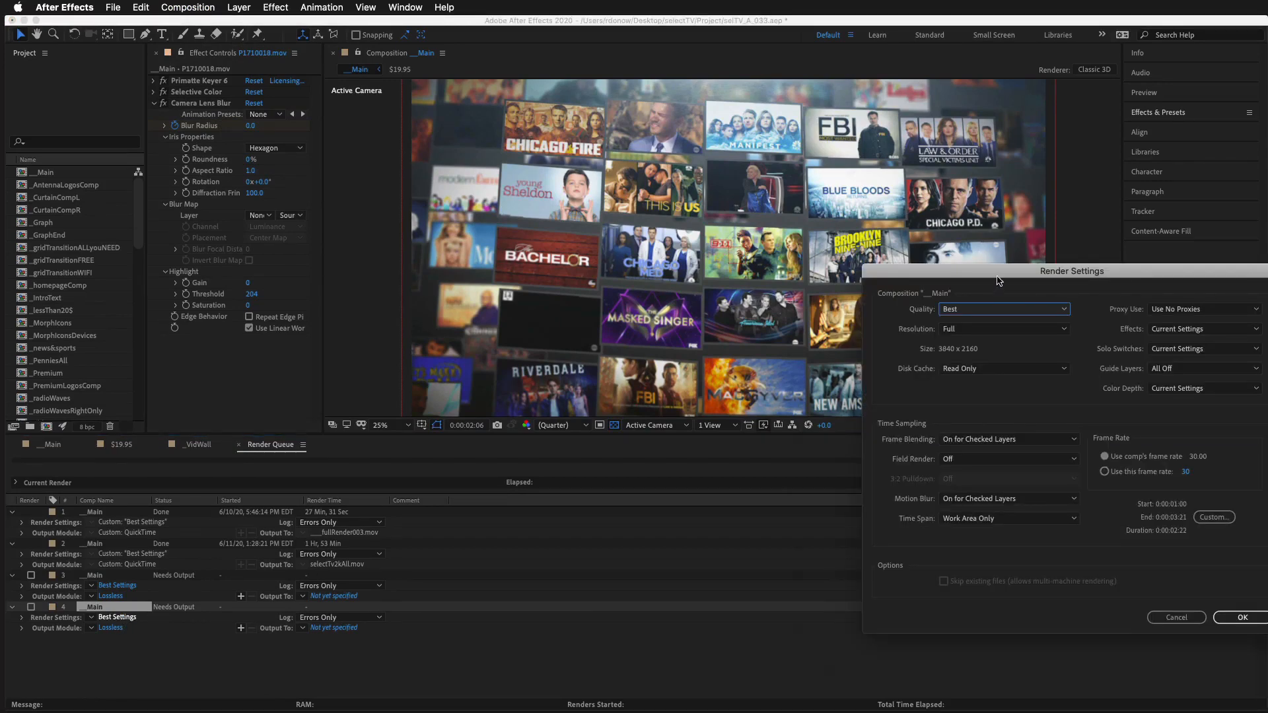
{"action": "left_click_drag", "start_coordinate": [999, 280], "coordinate": [945, 310]}
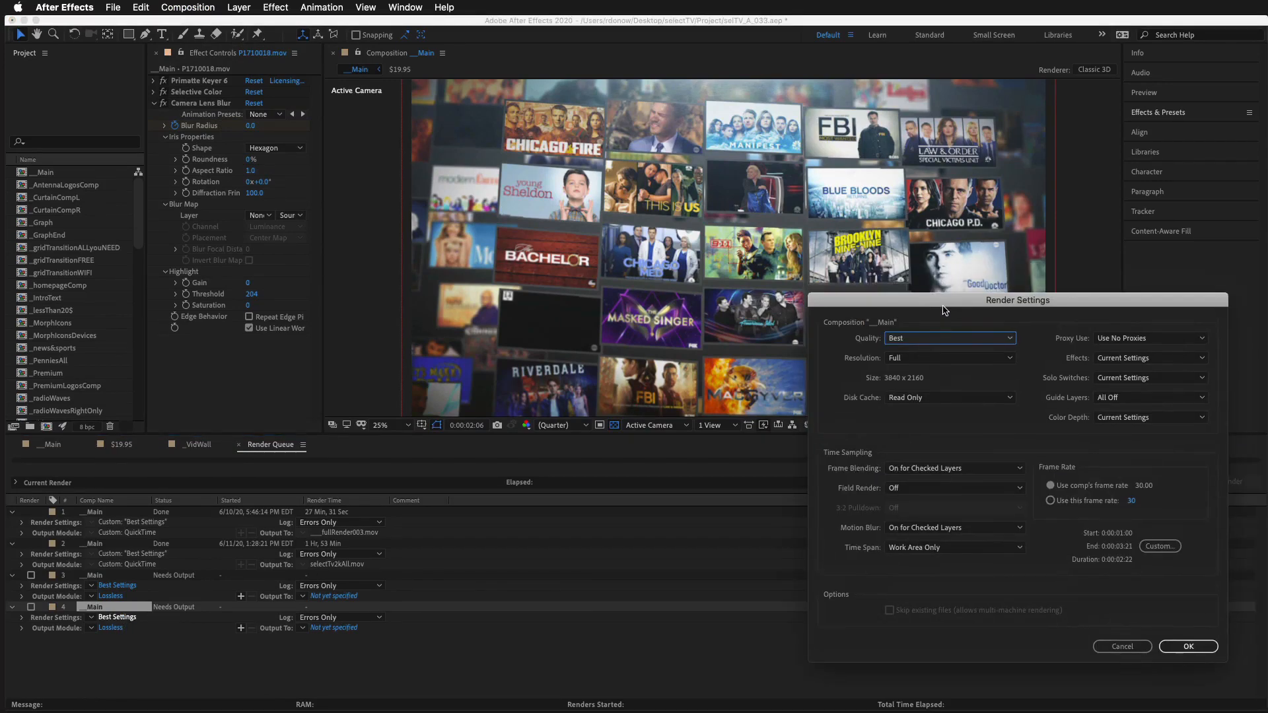
{"action": "left_click", "coordinate": [912, 342]}
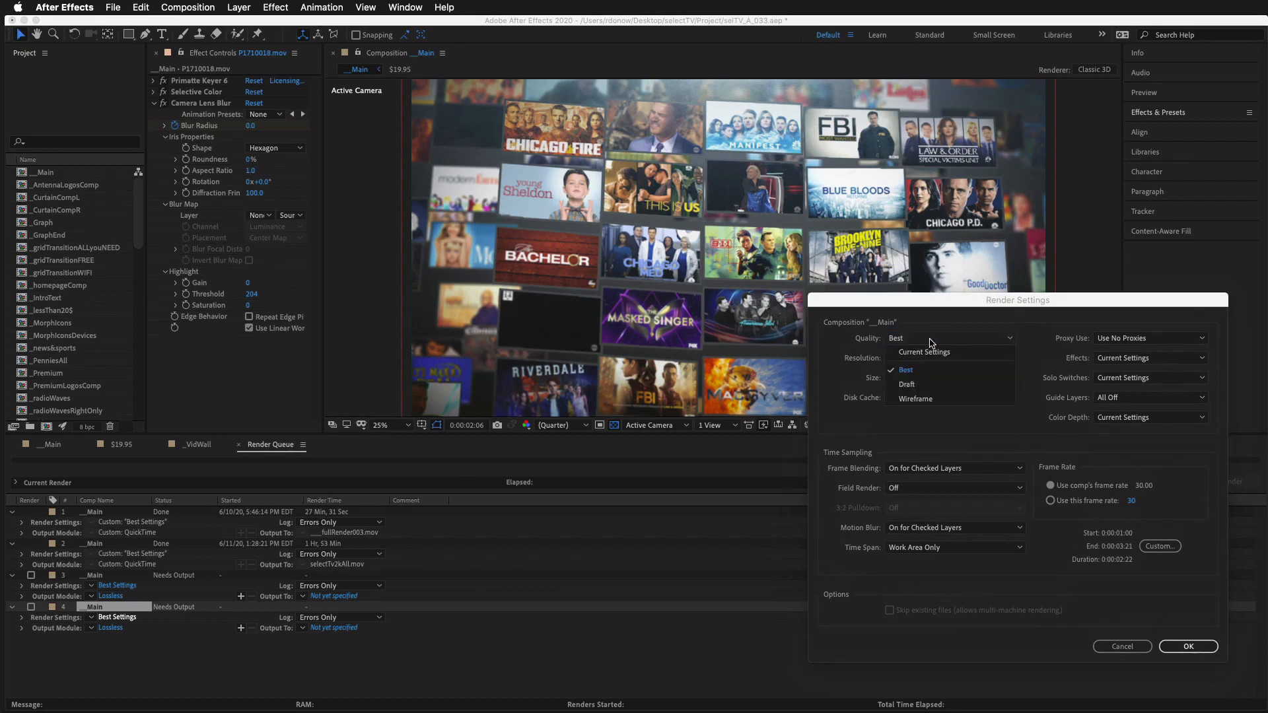
{"action": "left_click", "coordinate": [931, 353]}
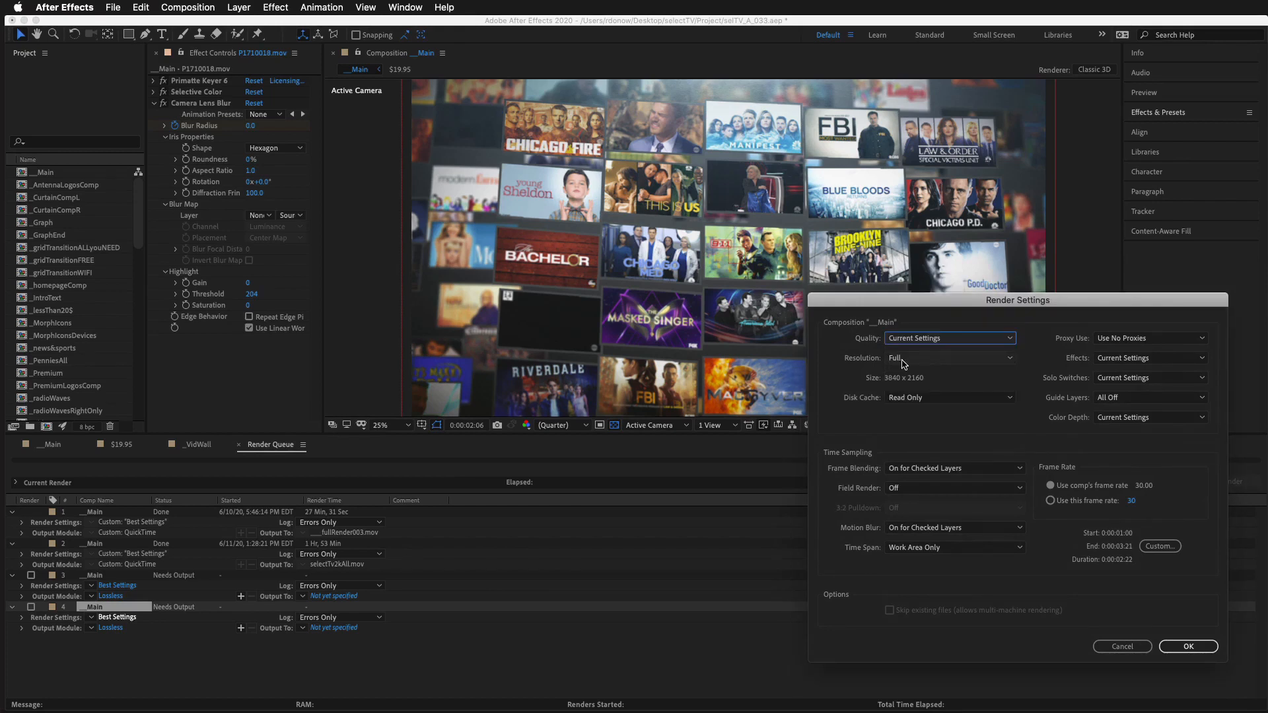
{"action": "left_click", "coordinate": [914, 360]}
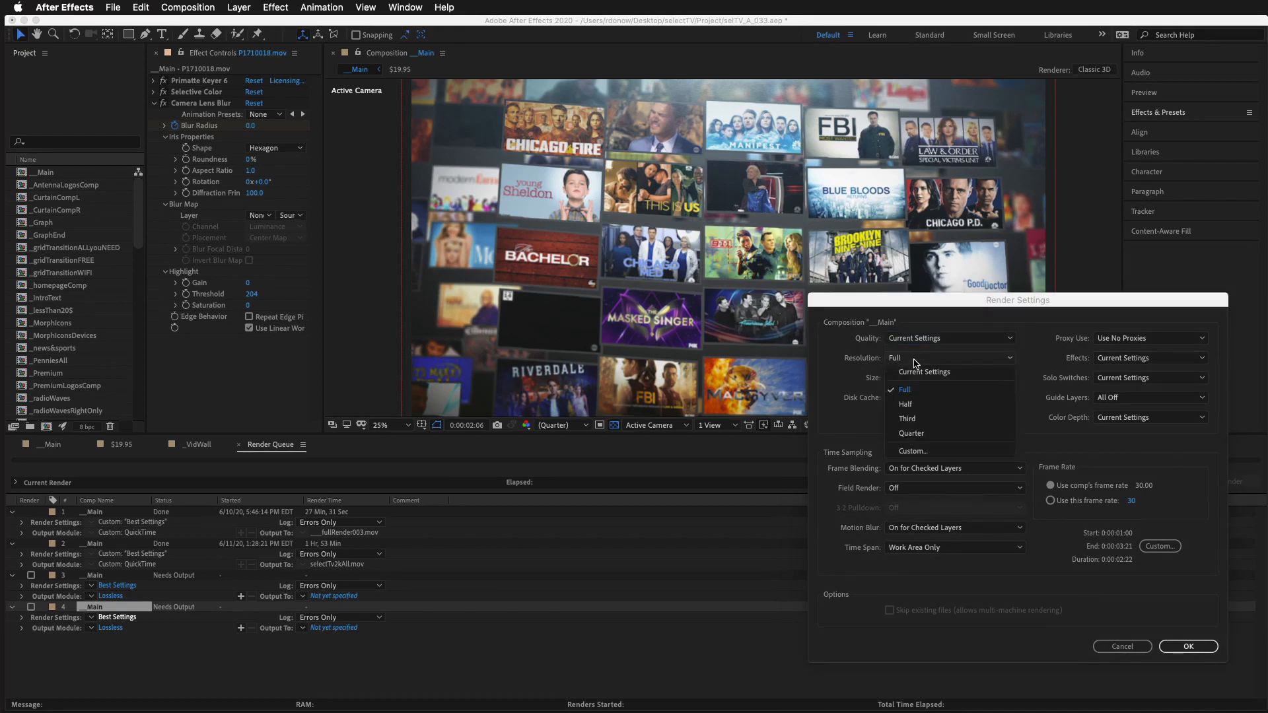
{"action": "left_click", "coordinate": [933, 439]}
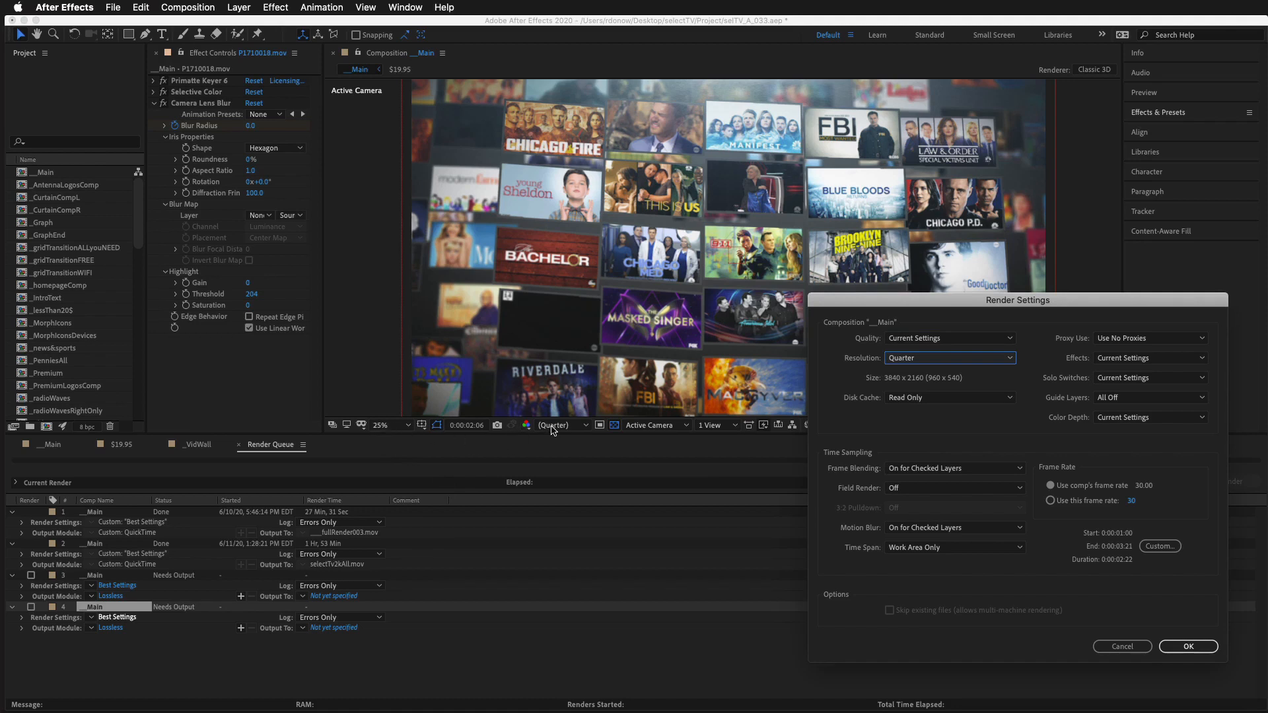
{"action": "left_click", "coordinate": [1199, 649]}
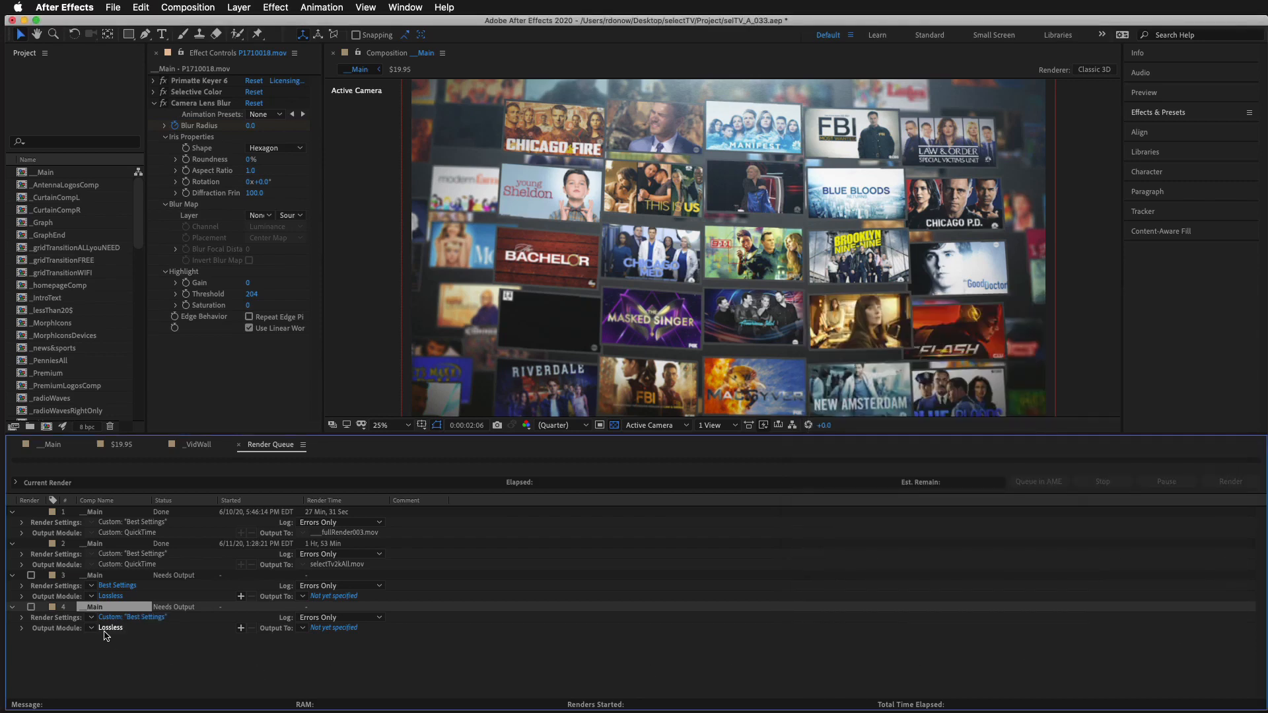
Step: Set the new __Main queue item's QuickTime output codec to Apple ProRes 422
{"action": "left_click", "coordinate": [124, 628]}
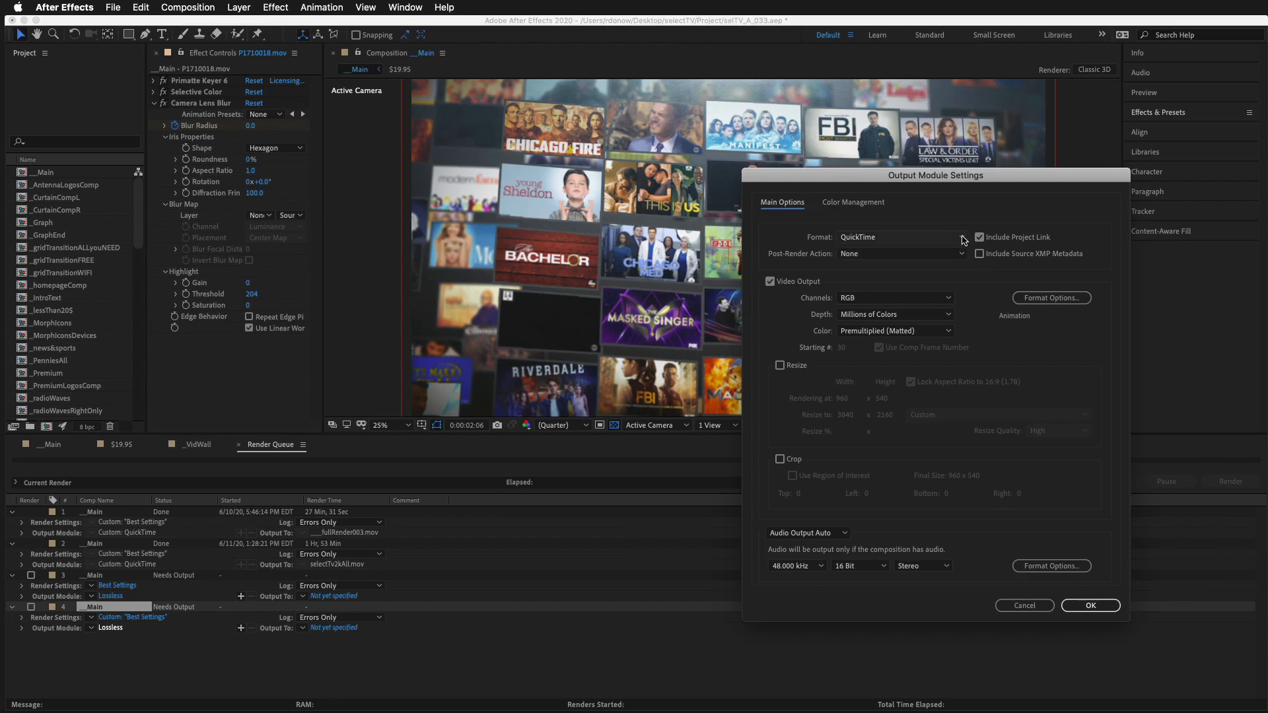
{"action": "left_click", "coordinate": [1063, 298]}
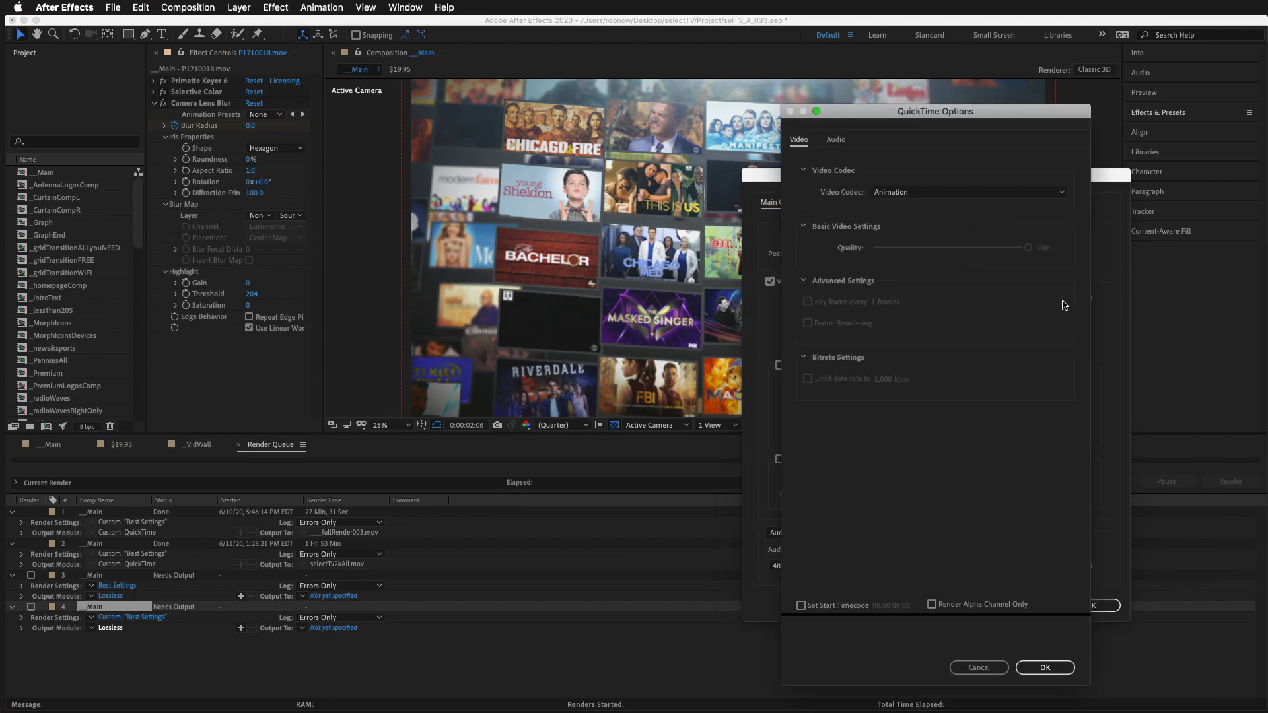
{"action": "left_click", "coordinate": [1009, 192]}
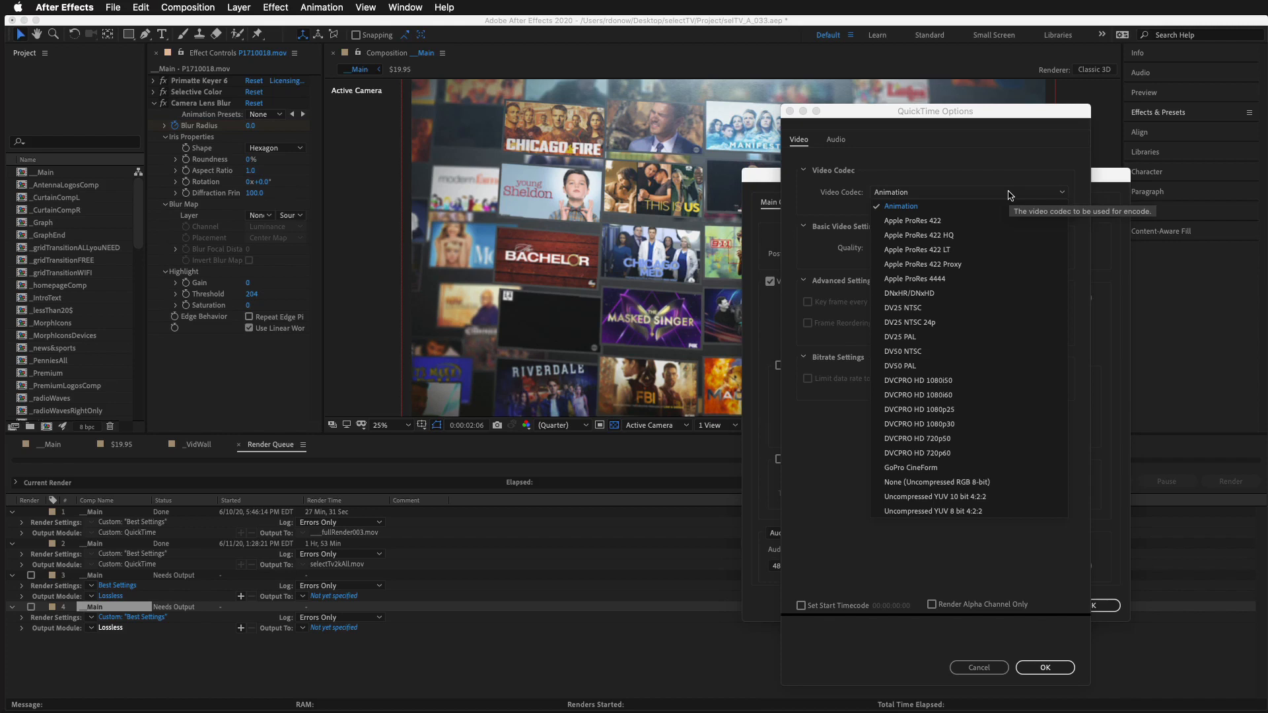
{"action": "left_click", "coordinate": [931, 223]}
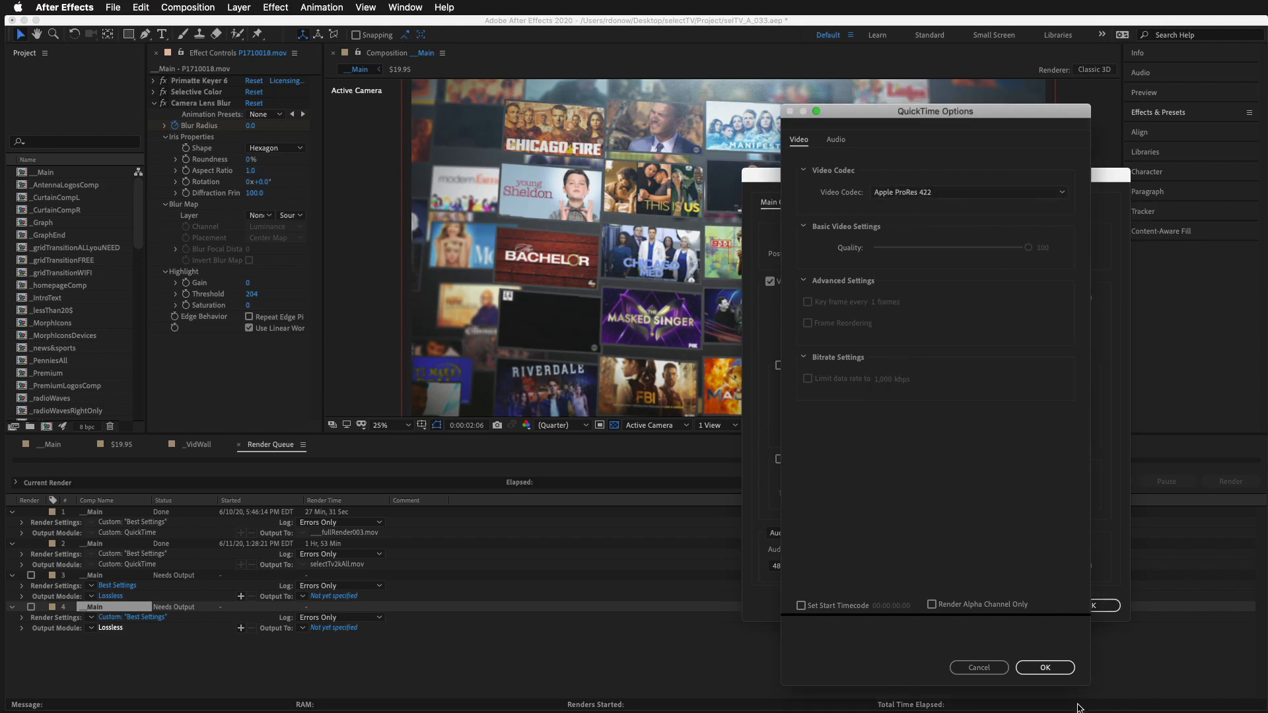
{"action": "left_click", "coordinate": [1046, 668]}
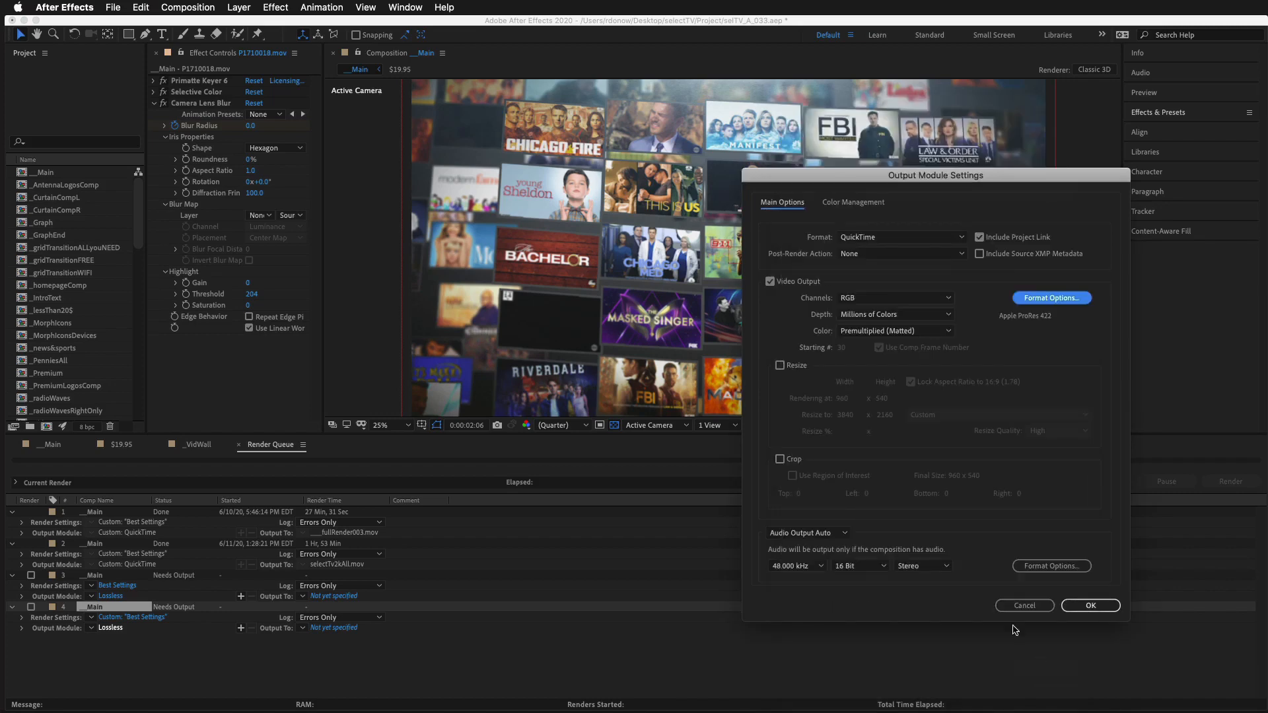
{"action": "left_click", "coordinate": [1091, 606]}
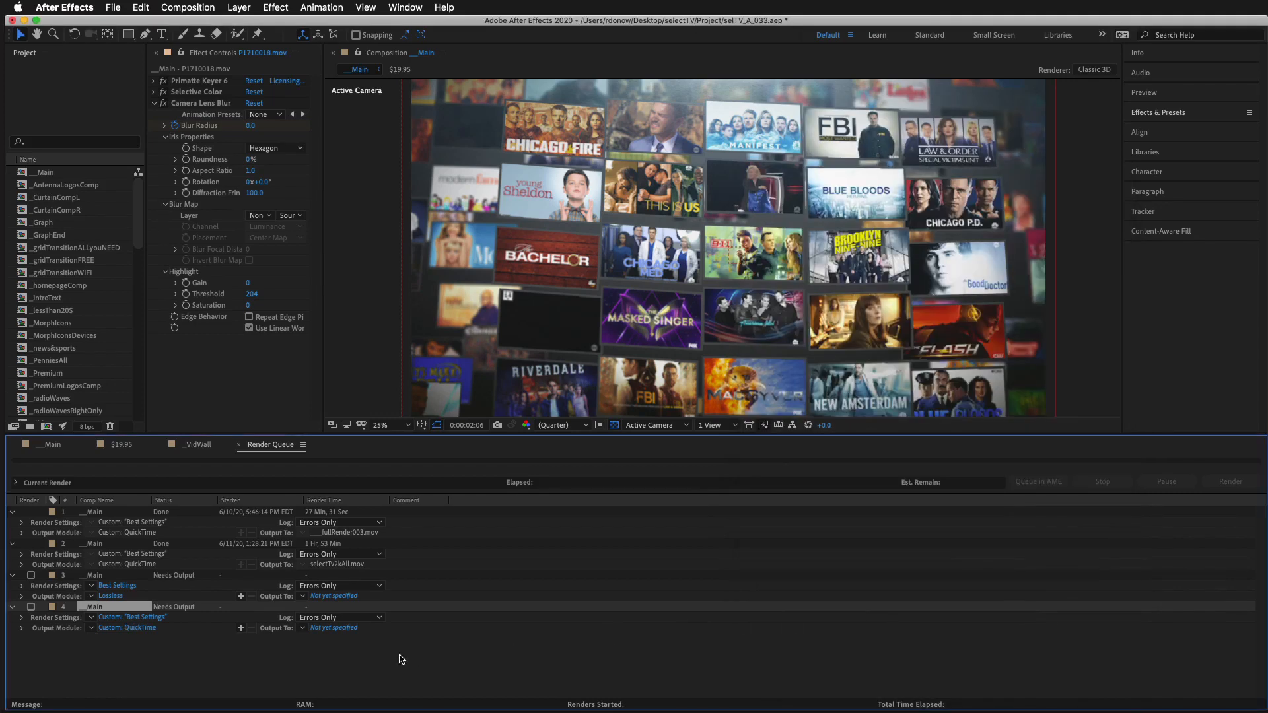
Step: Set the output file to __Main.mov on the Desktop and render the queued composition
{"action": "left_click", "coordinate": [335, 629]}
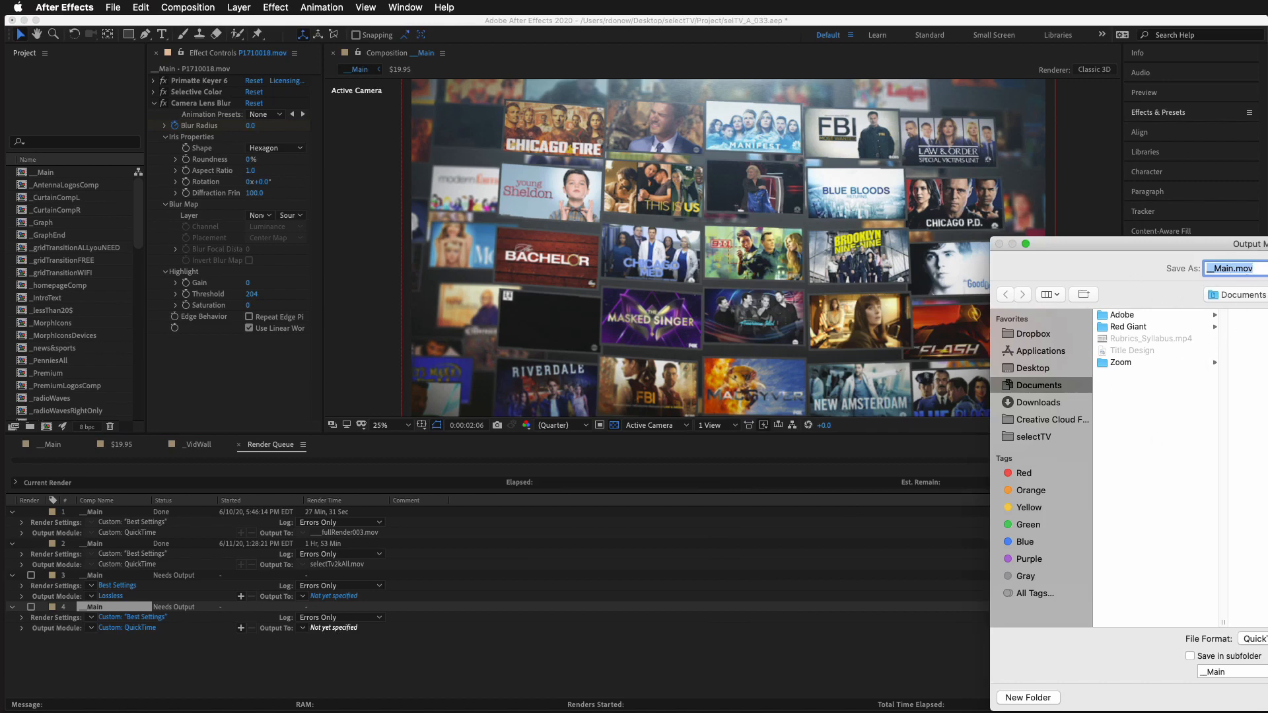
{"action": "left_click", "coordinate": [1035, 368]}
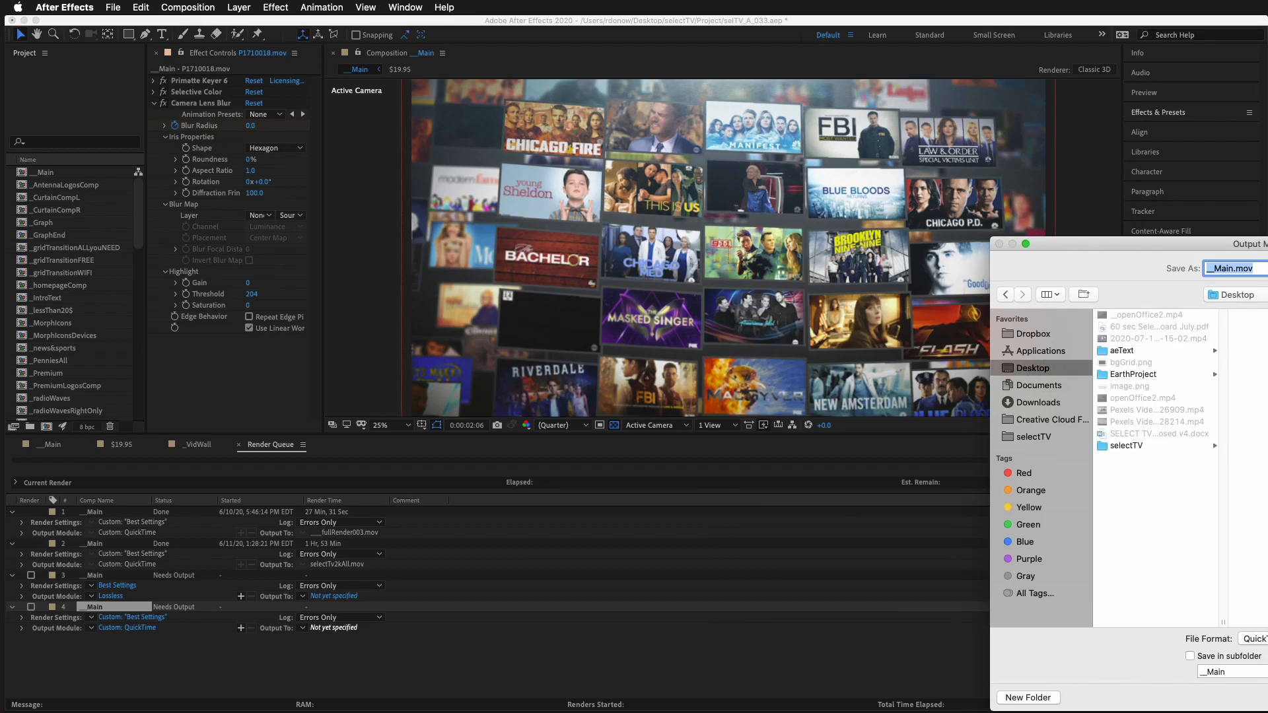
{"action": "key", "text": "Return"}
{"action": "left_click", "coordinate": [1228, 483]}
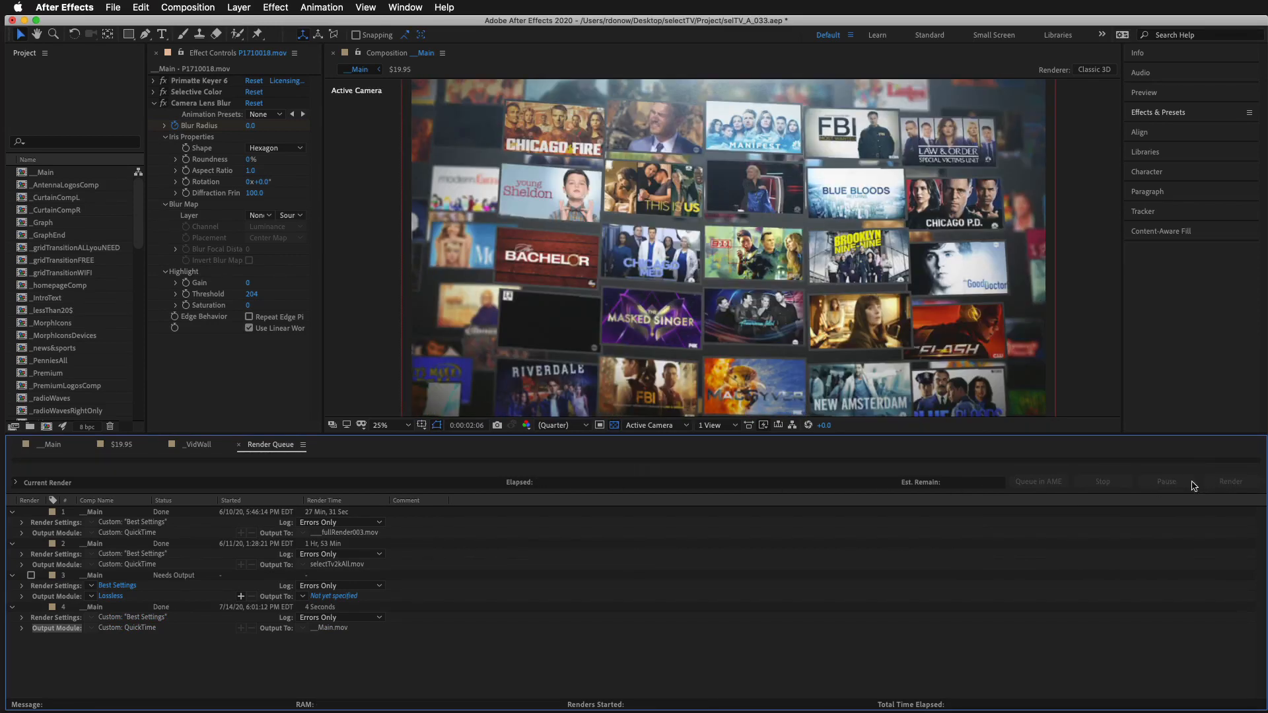
Step: Narrow the After Effects window to uncover the desktop, then play the rendered __Main.mov in QuickTime Player and close it
{"action": "left_click_drag", "start_coordinate": [1267, 483], "coordinate": [1076, 483]}
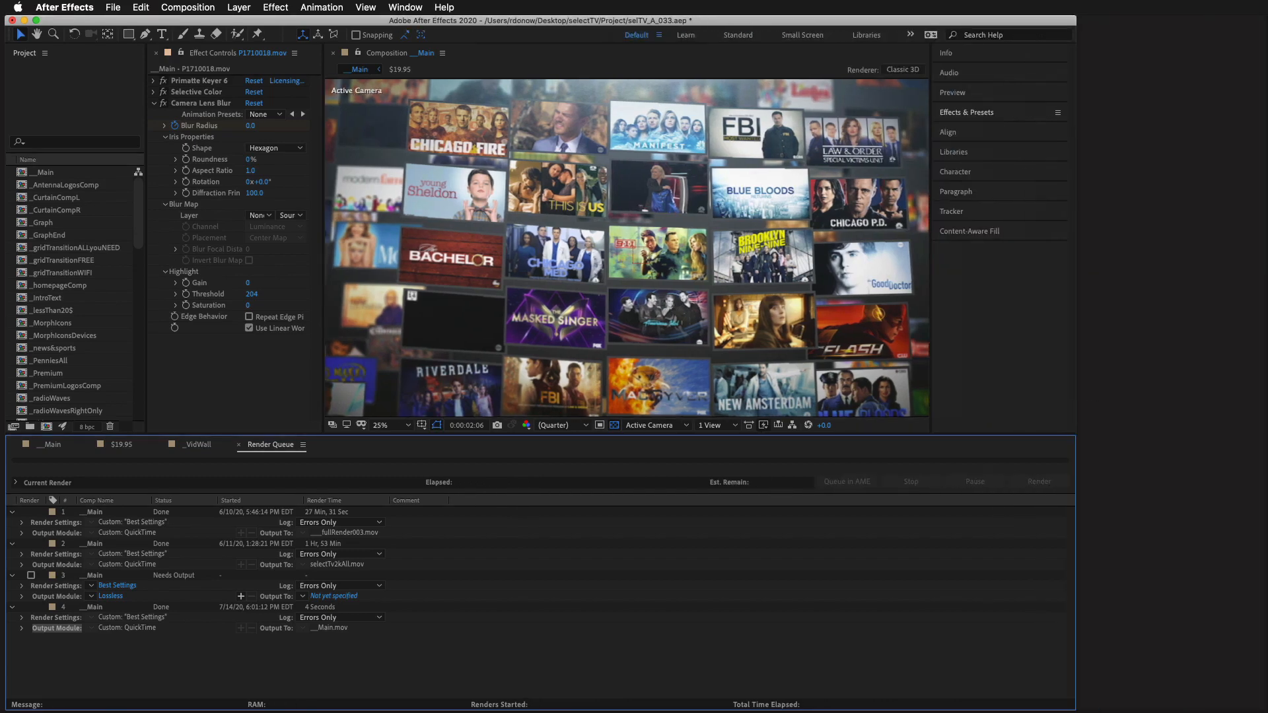
{"action": "left_click", "coordinate": [1154, 388]}
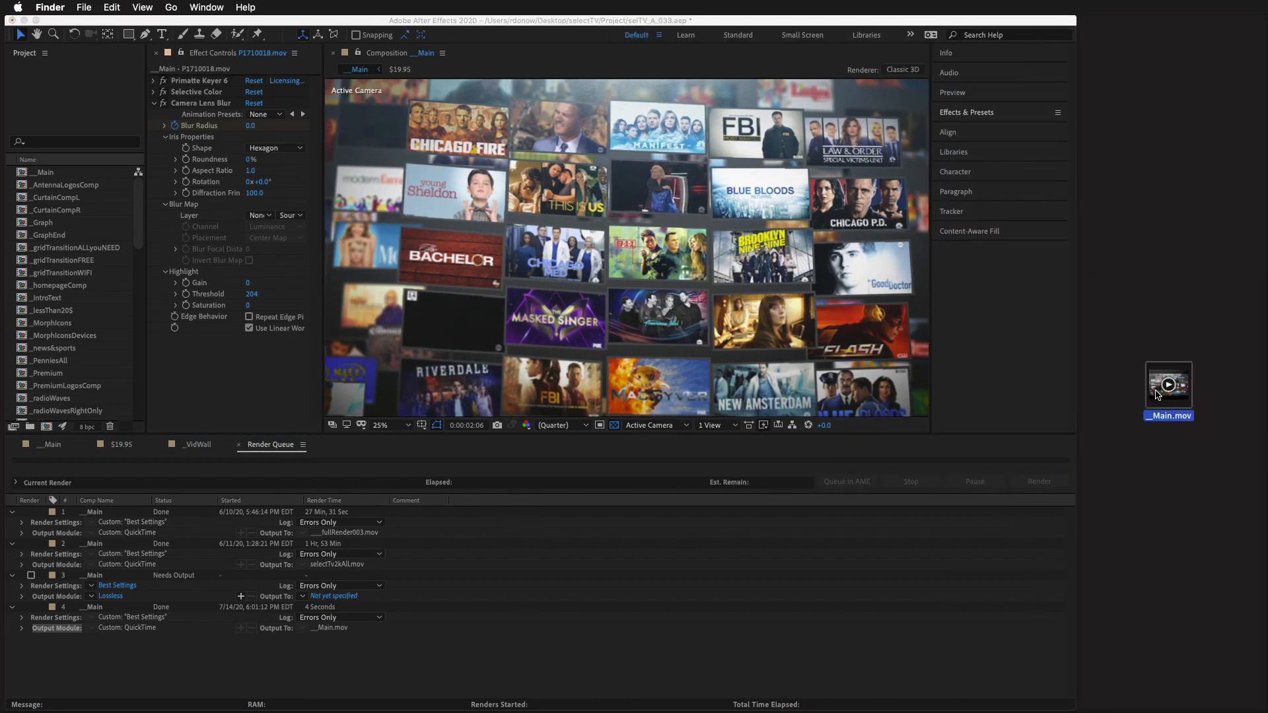
{"action": "double_click", "coordinate": [1157, 392]}
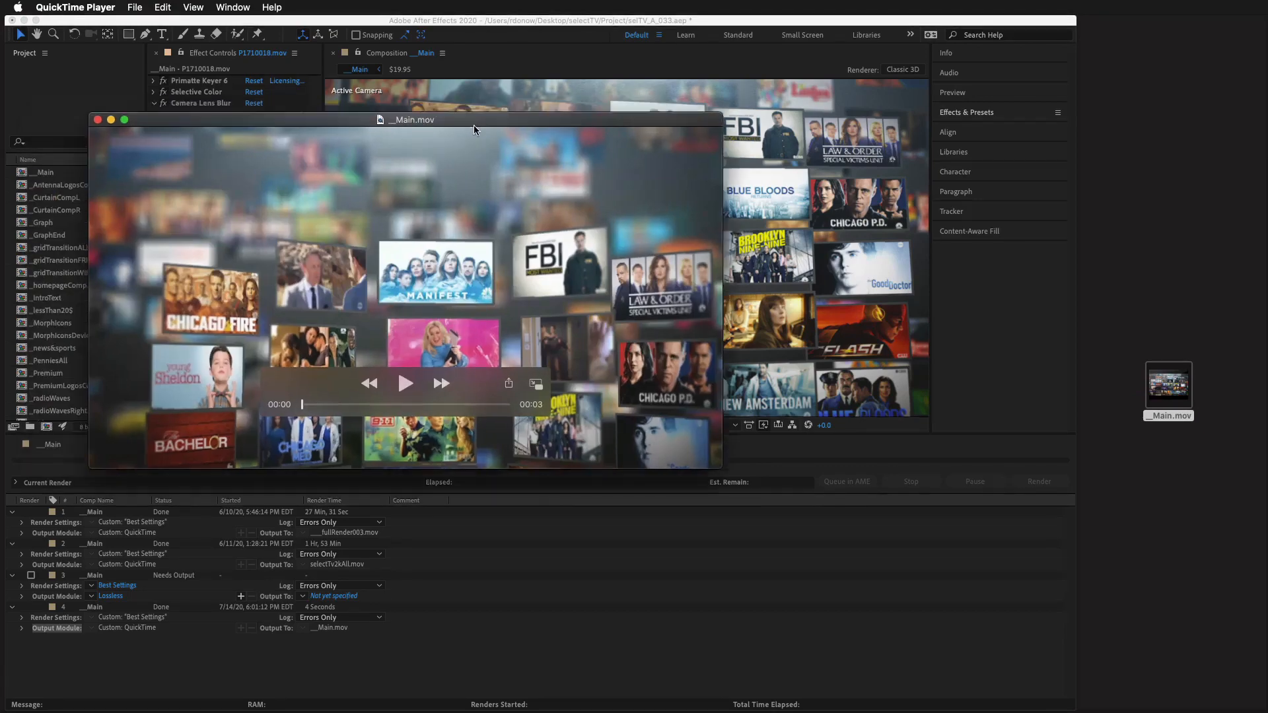
{"action": "left_click", "coordinate": [527, 417]}
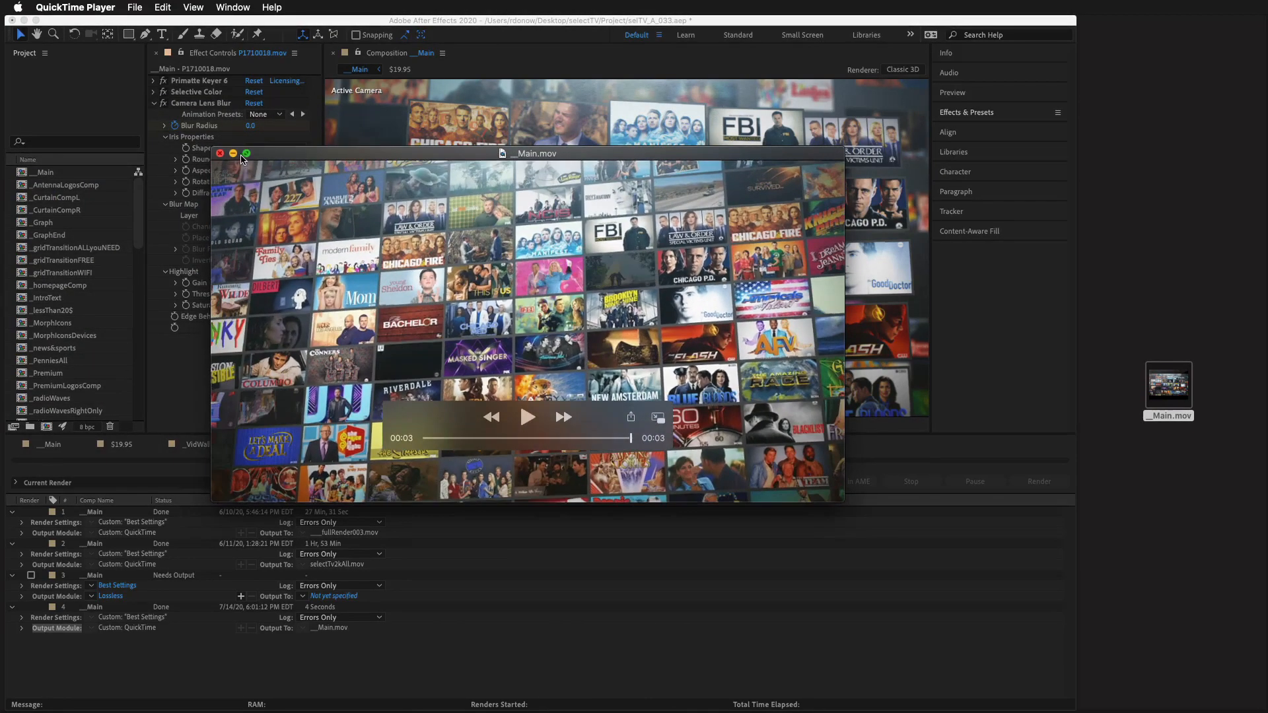
{"action": "left_click", "coordinate": [220, 154]}
Step: Examine the file information of __Main.mov on the desktop for its size, dimensions and codec, and close it
{"action": "right_click", "coordinate": [1165, 382]}
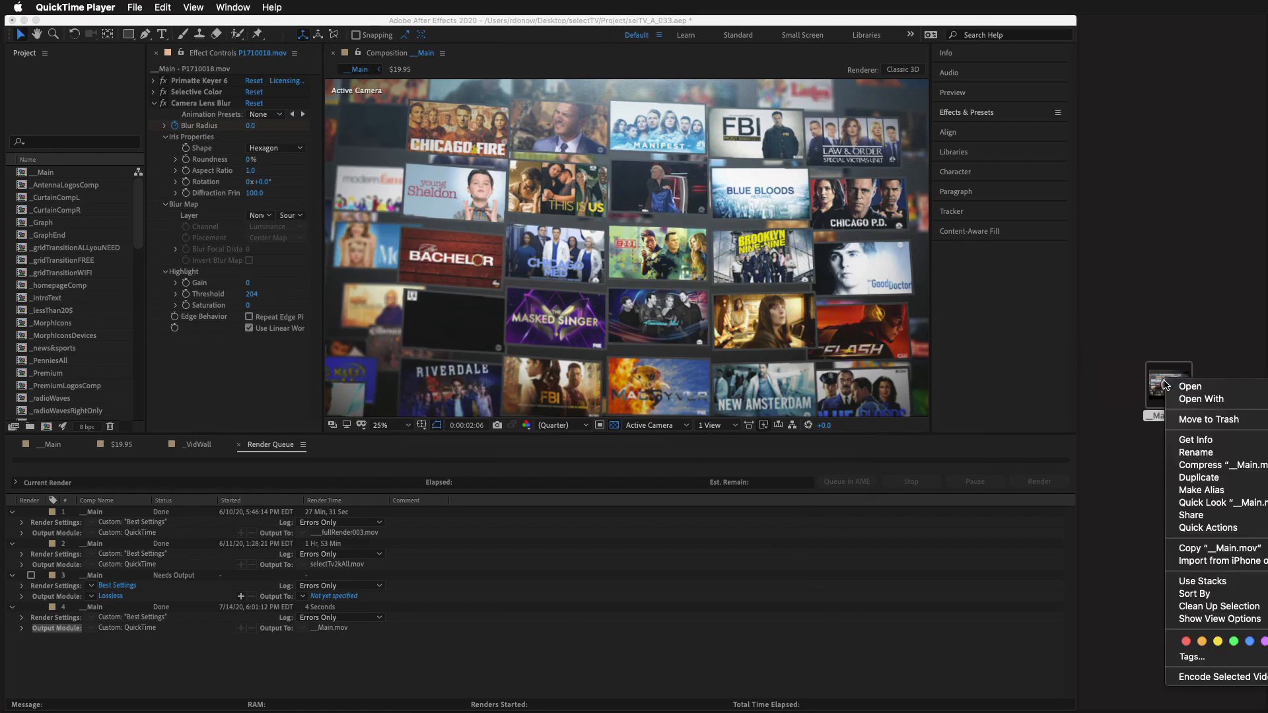
{"action": "left_click", "coordinate": [1195, 440]}
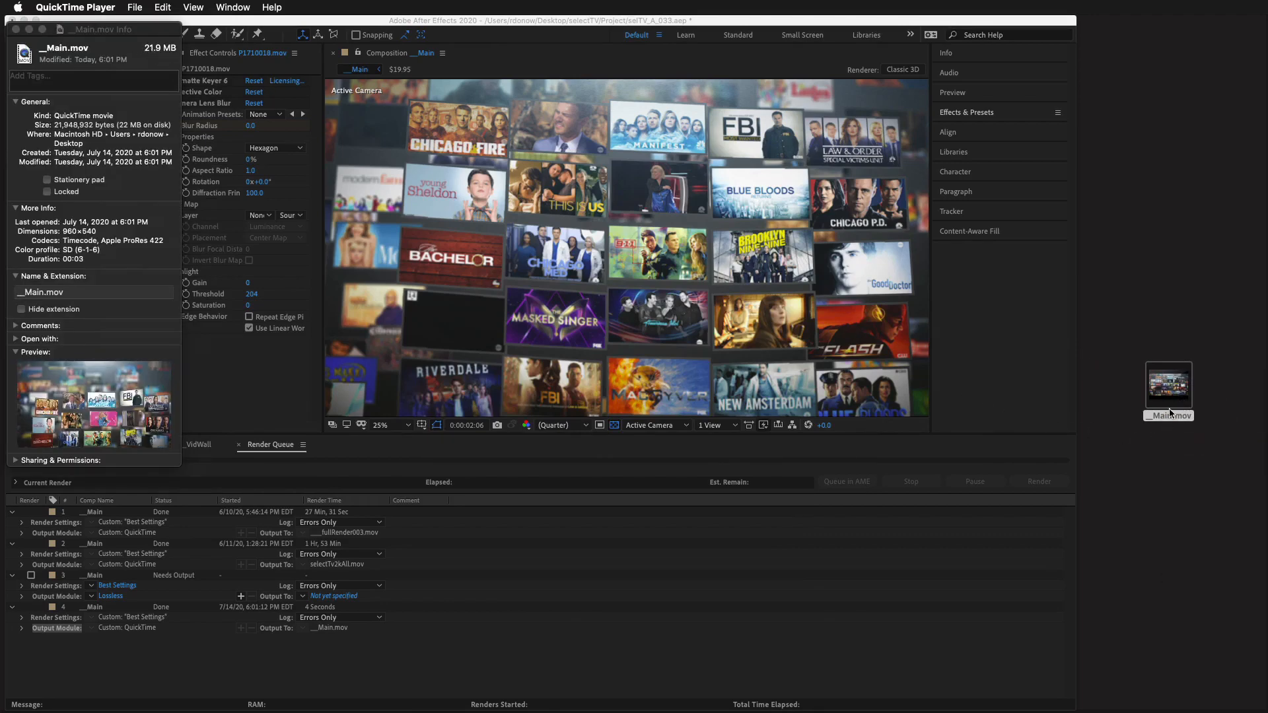
{"action": "mouse_move", "coordinate": [1169, 399]}
{"action": "left_click", "coordinate": [17, 30]}
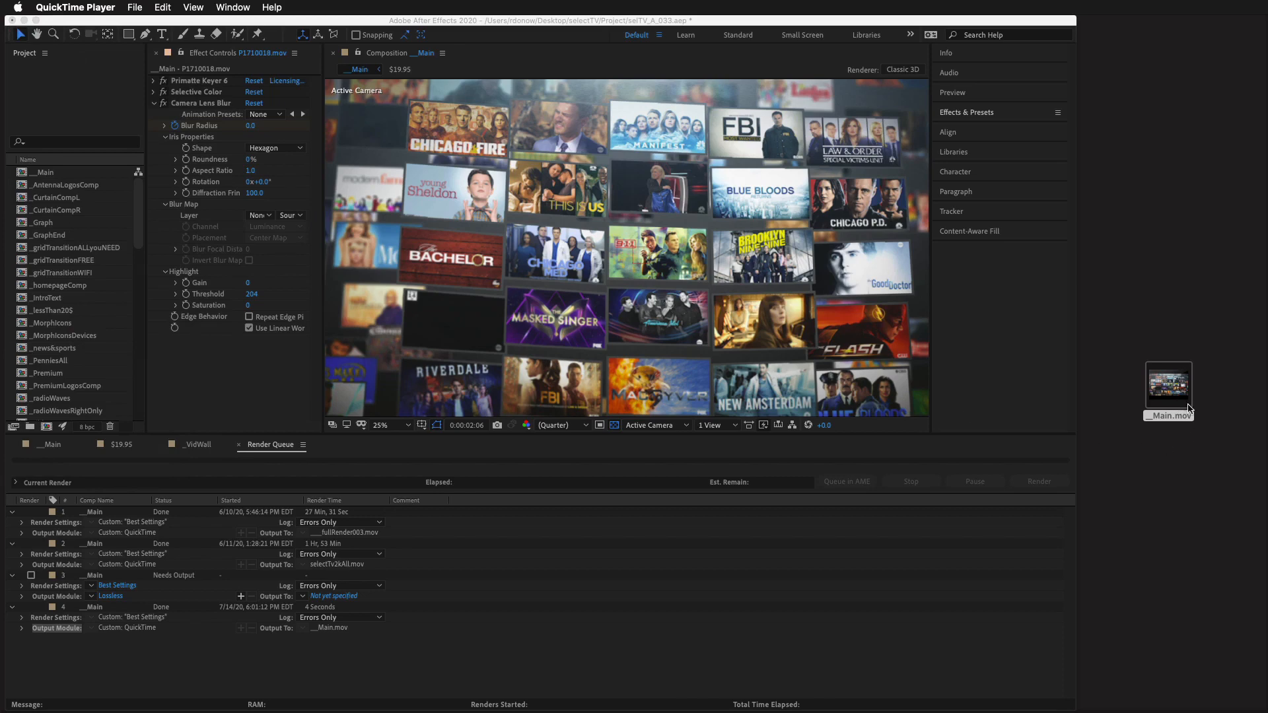
Step: Switch to HandBrake, place its window beside the desktop file, and load __Main.mov as the source
{"action": "left_click_drag", "start_coordinate": [1181, 393], "coordinate": [1264, 604]}
{"action": "left_click_drag", "start_coordinate": [1265, 200], "coordinate": [297, 26]}
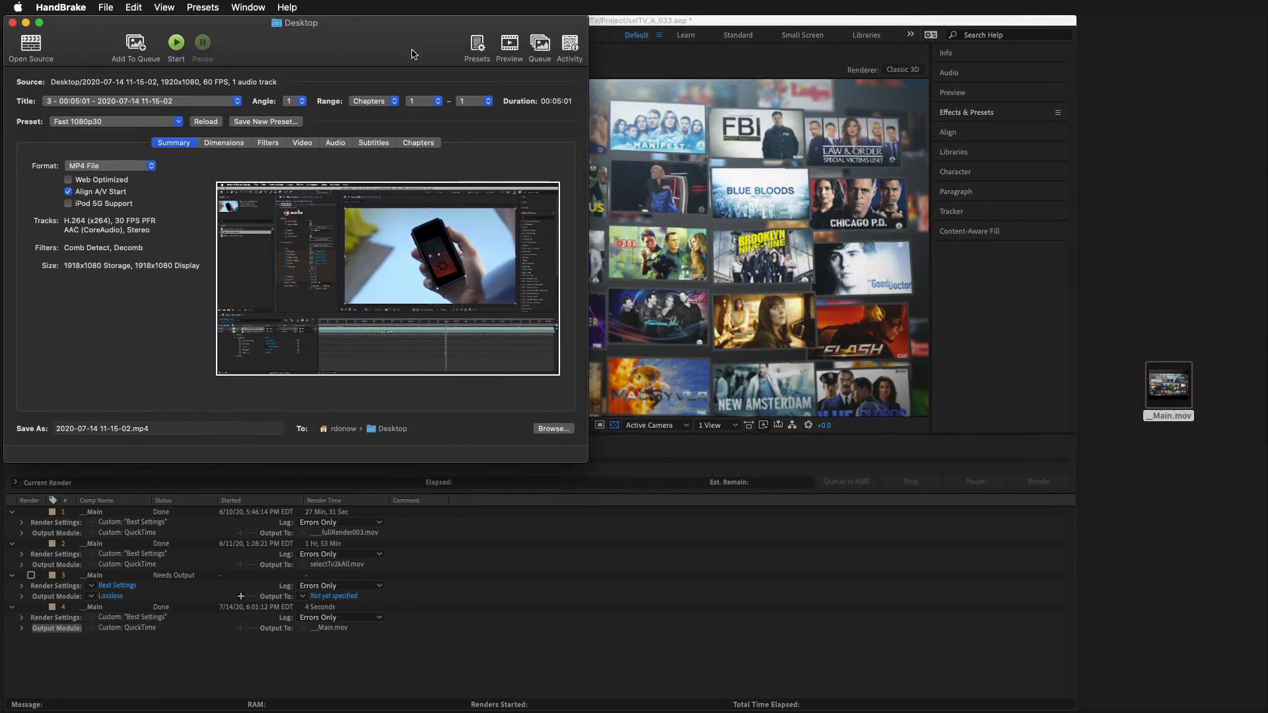
{"action": "left_click_drag", "start_coordinate": [1168, 385], "coordinate": [378, 279]}
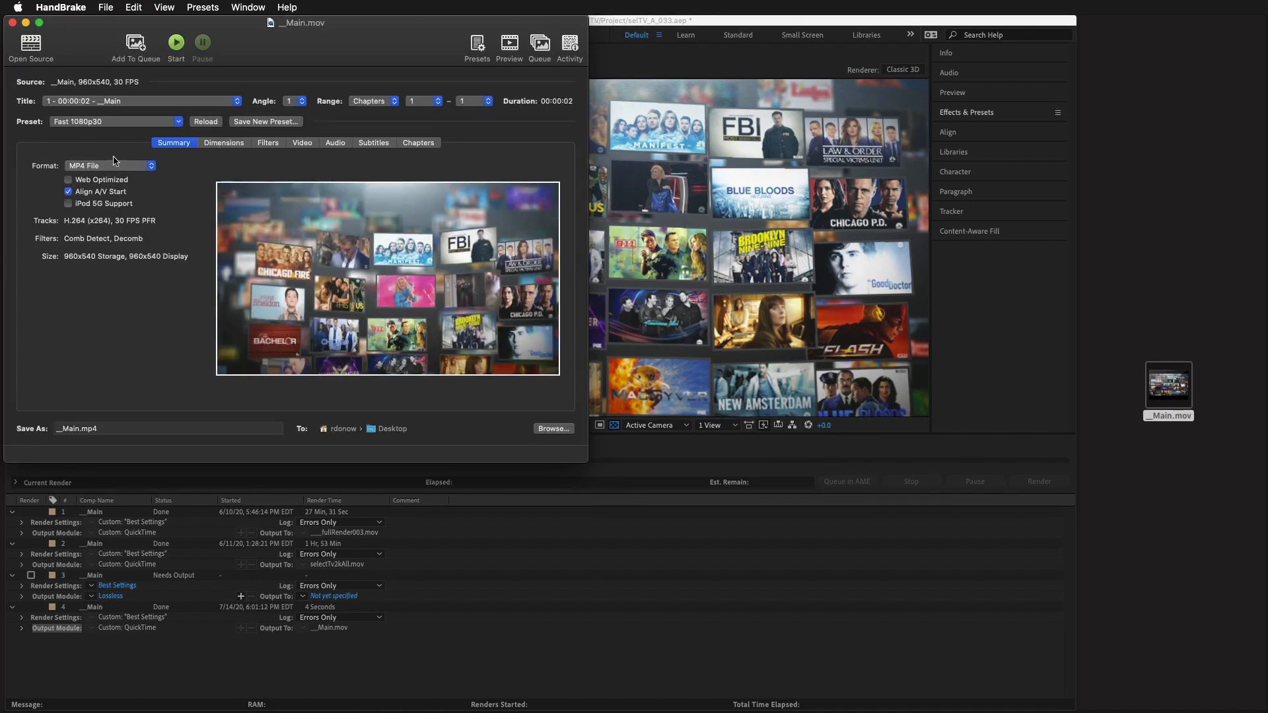
Step: Rename the output file as Main.mp4 and start the encode
{"action": "left_click", "coordinate": [60, 428]}
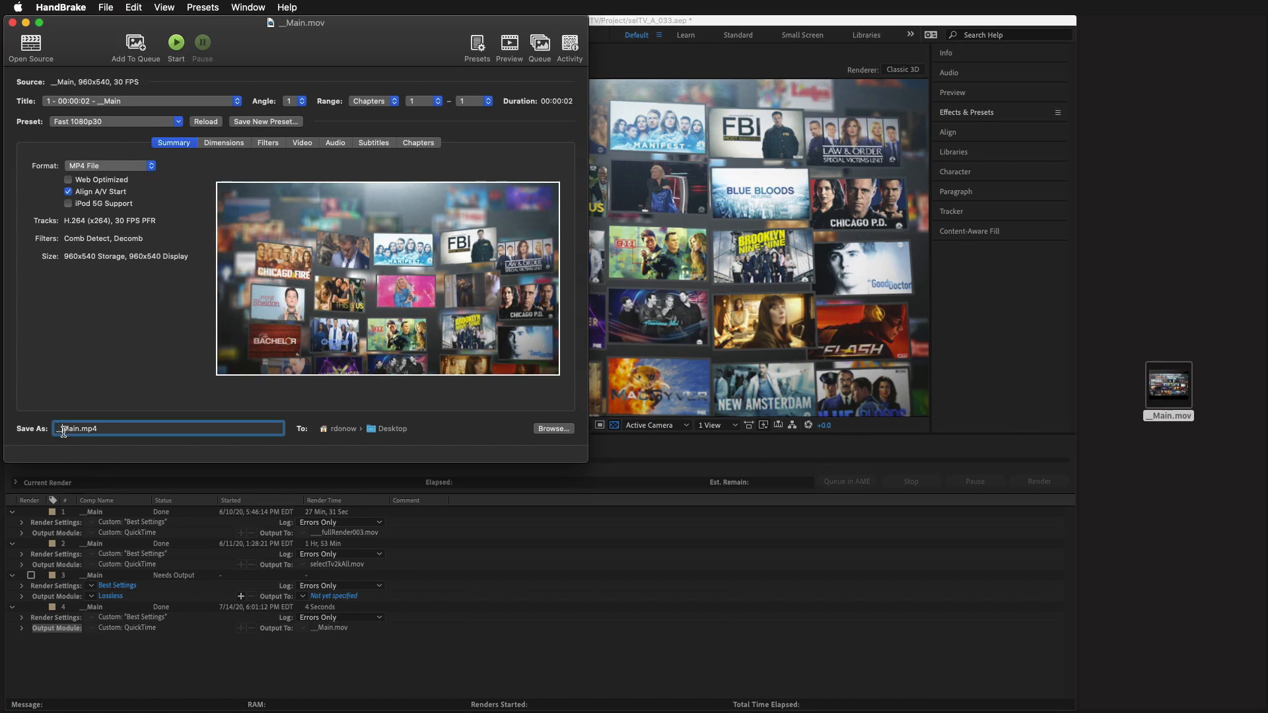
{"action": "key", "text": "Delete"}
{"action": "key", "text": "Delete"}
{"action": "left_click", "coordinate": [176, 43]}
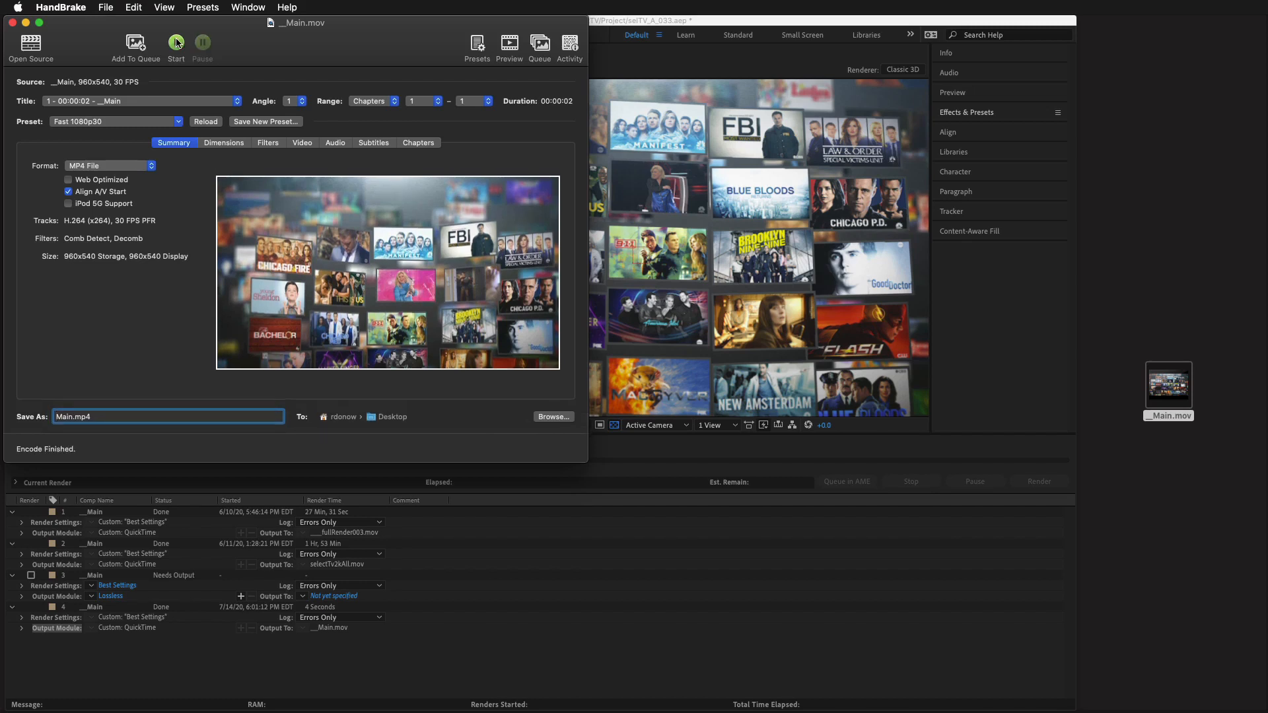
Step: Examine the file information of Main.mp4 on the desktop for its size, dimensions and codec, closing the HandBrake window covering it
{"action": "left_click", "coordinate": [1173, 521]}
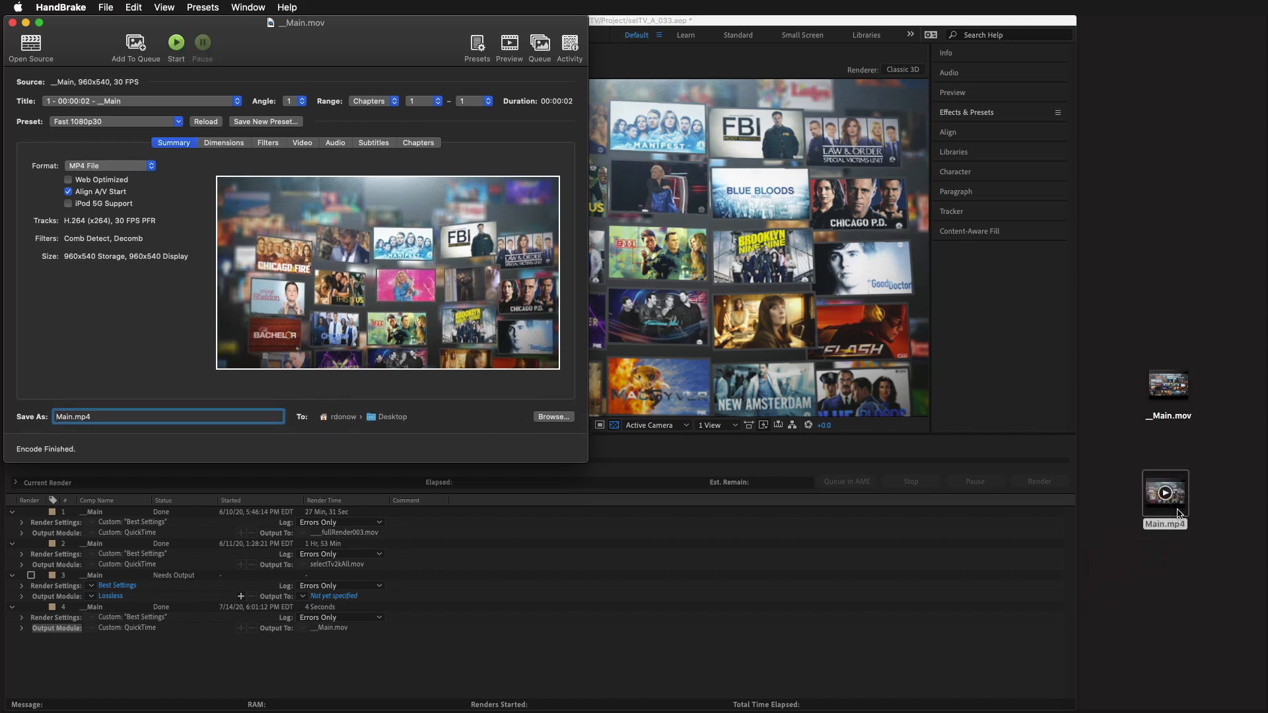
{"action": "right_click", "coordinate": [1180, 509]}
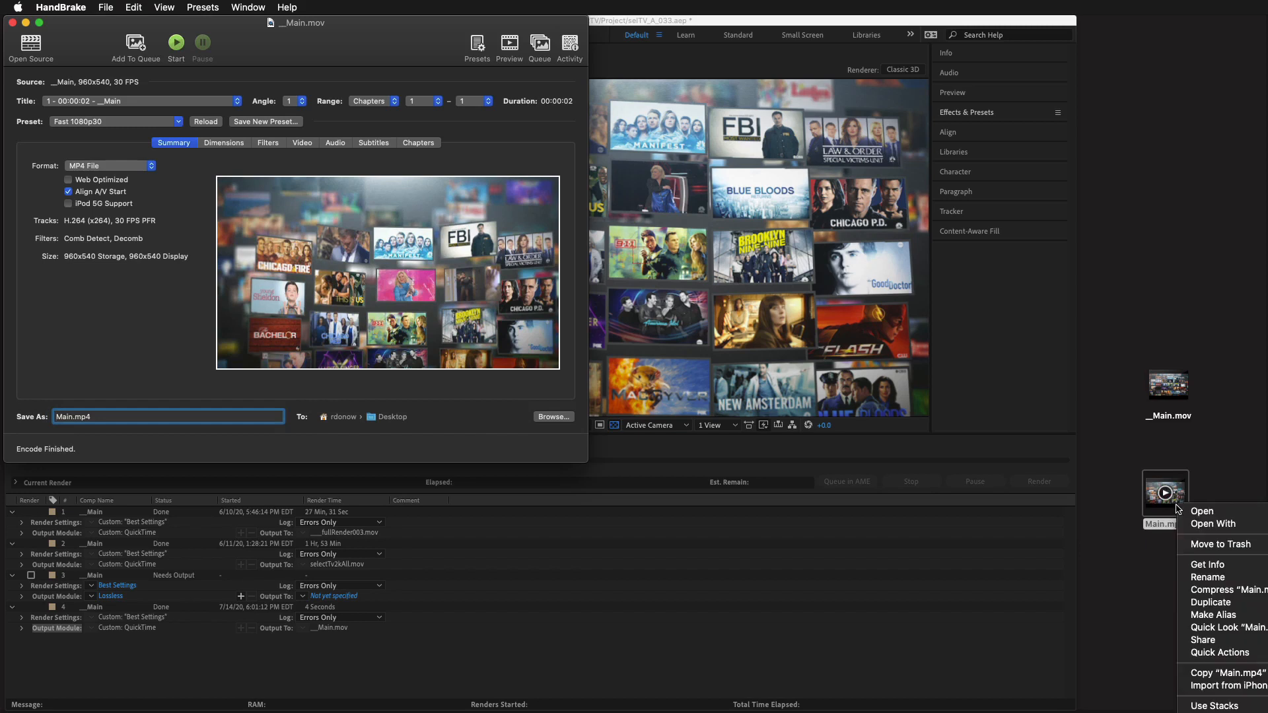
{"action": "left_click", "coordinate": [1212, 567]}
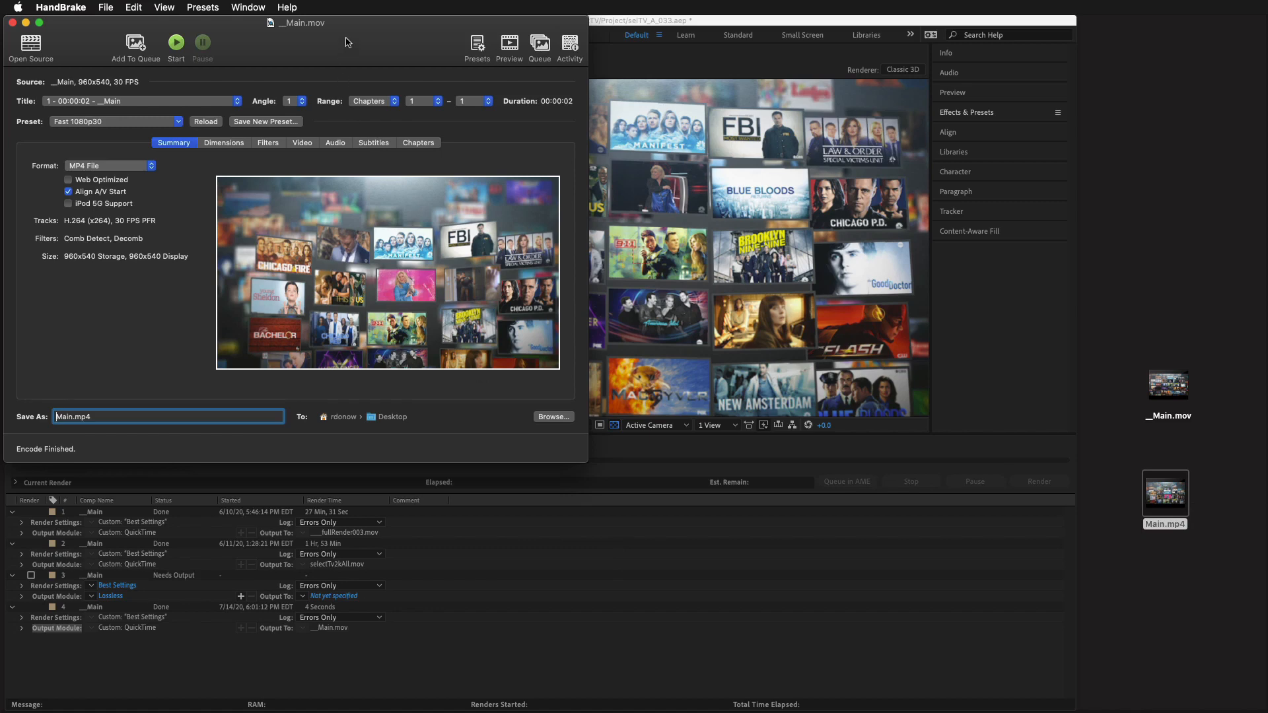
{"action": "key", "text": "super+w"}
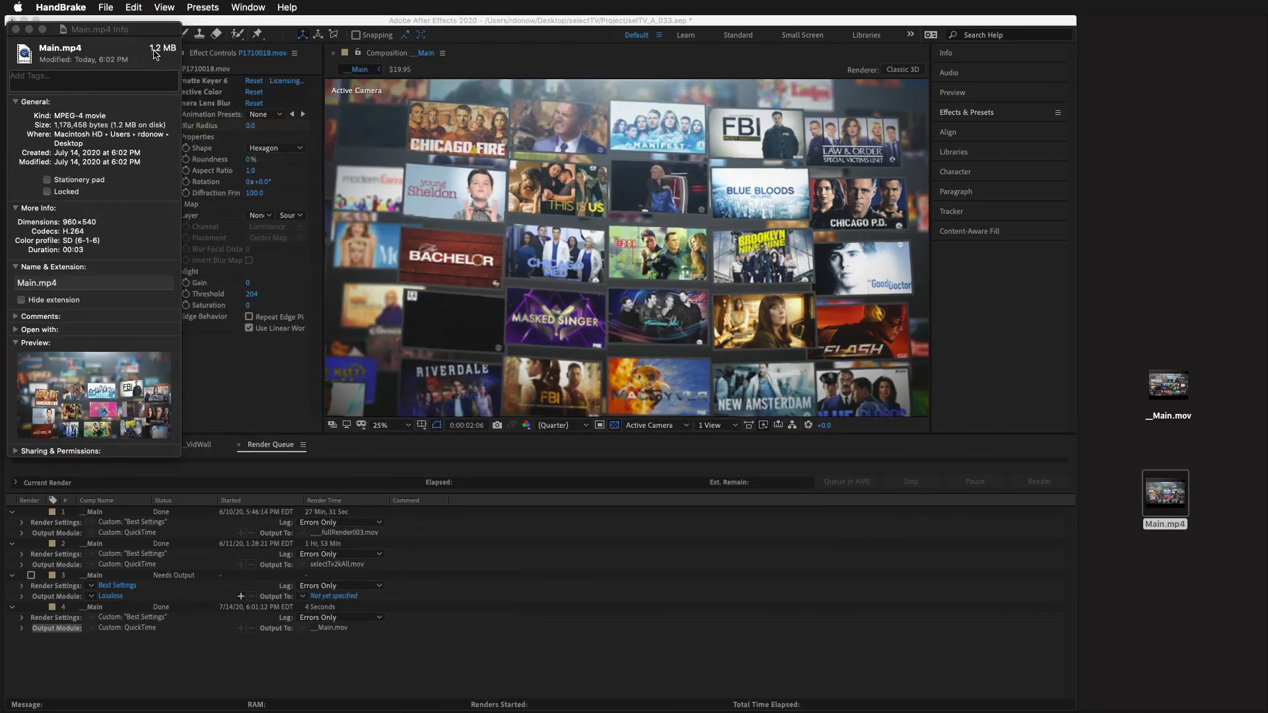
{"action": "left_click", "coordinate": [1177, 392]}
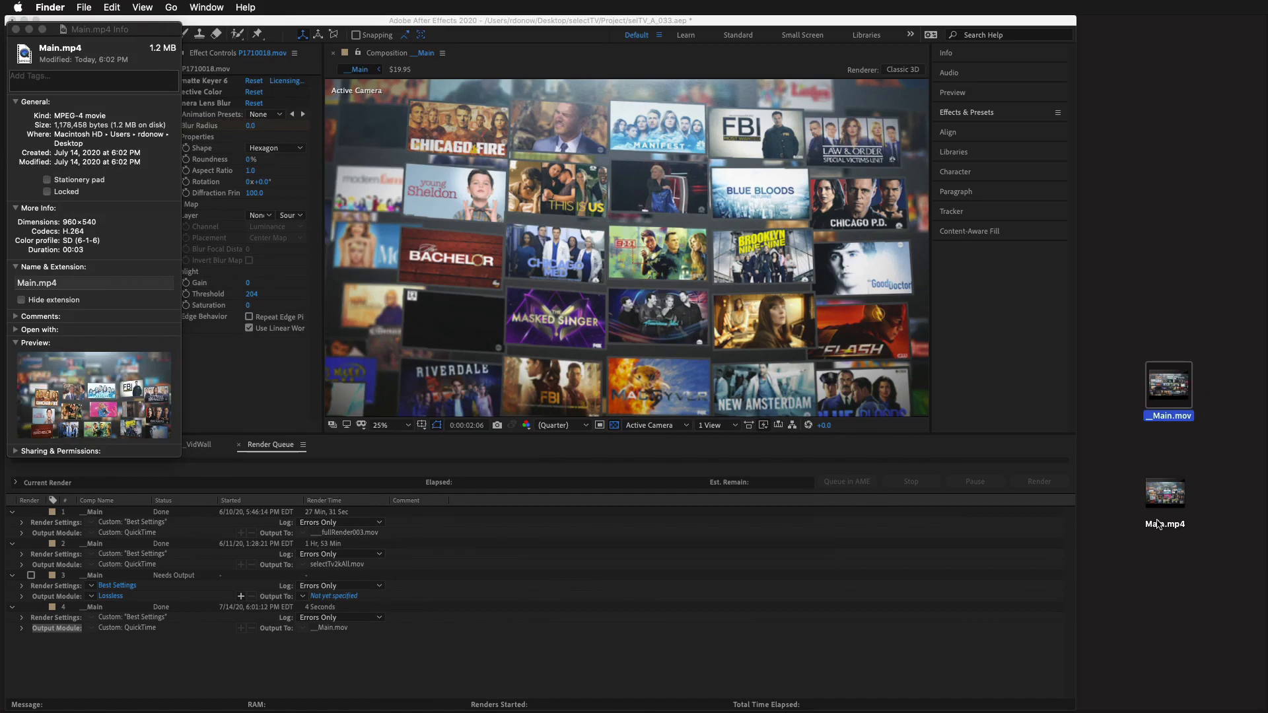
Step: Play the compressed Main.mp4 in QuickTime Player, and close both the player and the file's information window
{"action": "double_click", "coordinate": [1165, 497]}
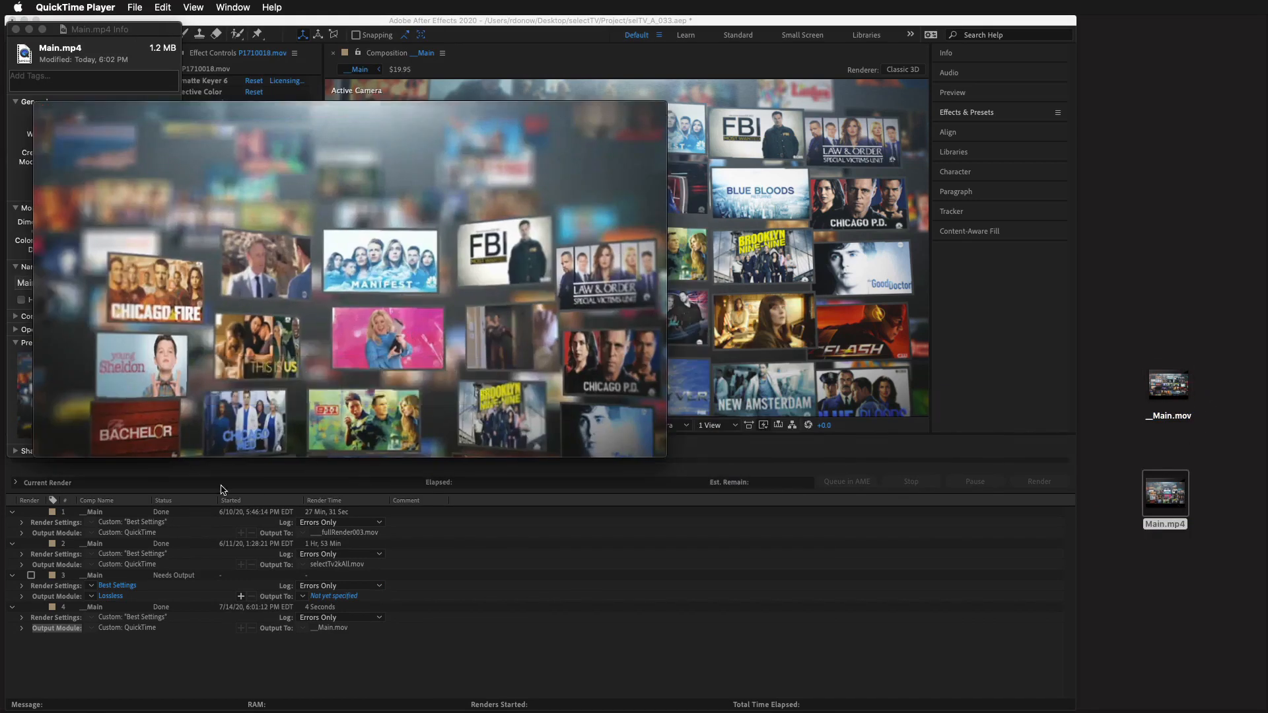
{"action": "left_click", "coordinate": [352, 374]}
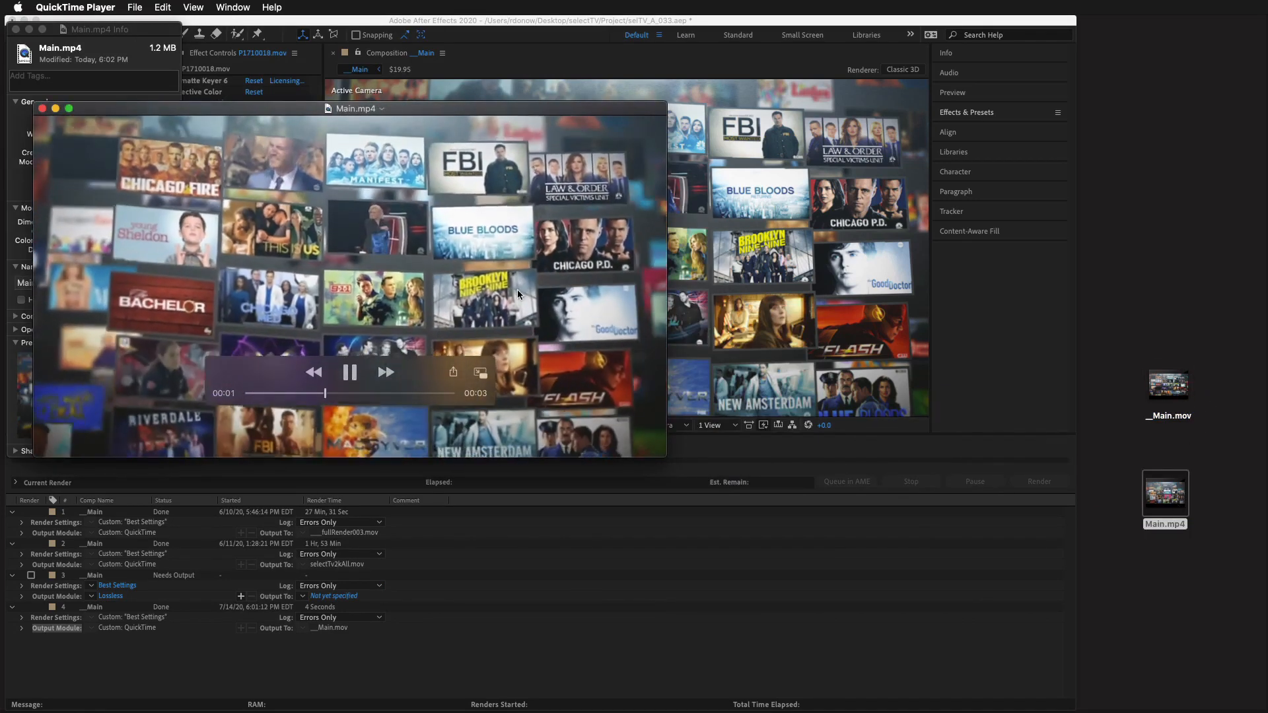
{"action": "left_click", "coordinate": [42, 108]}
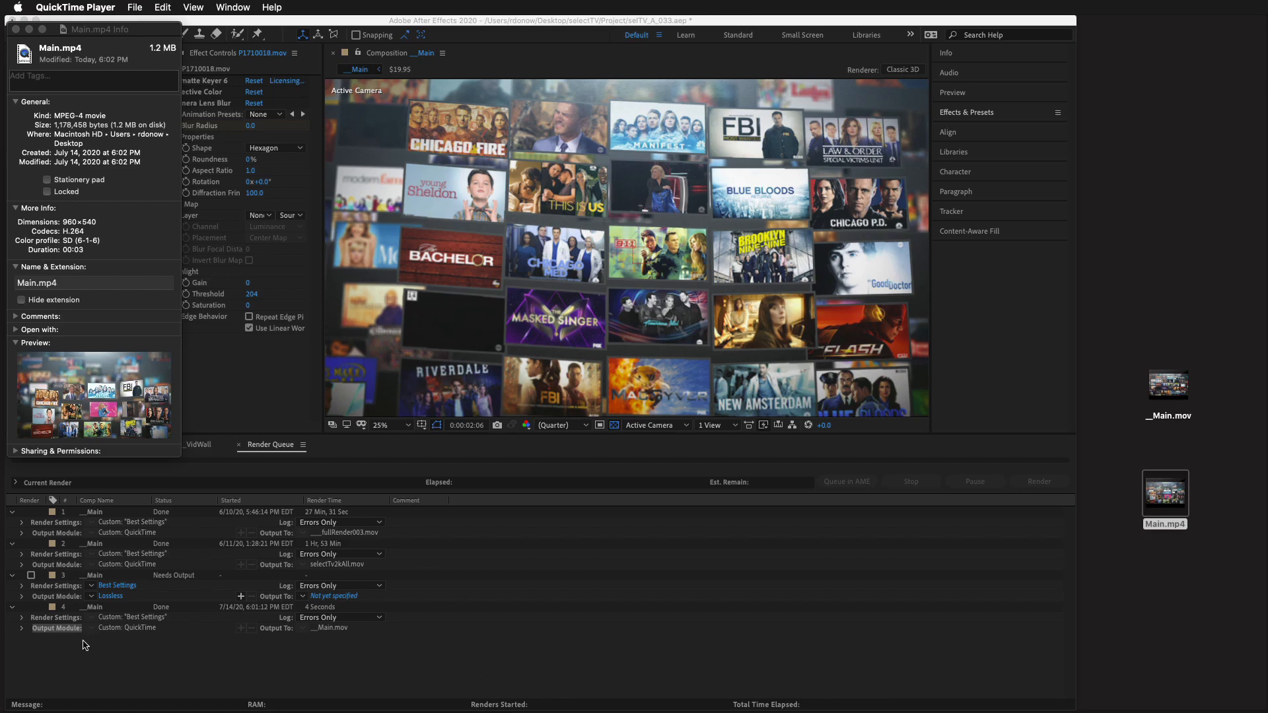
{"action": "left_click", "coordinate": [16, 29]}
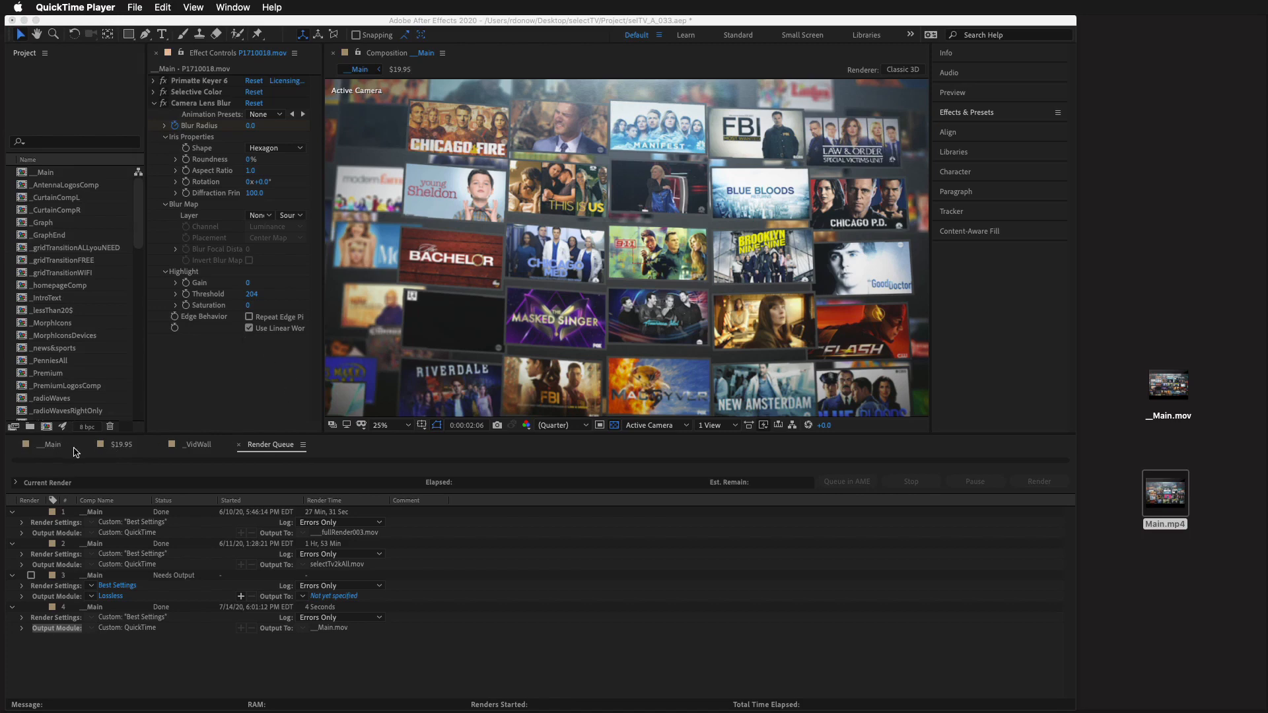
Step: Switch to After Effects, bring up the __Main composition's timeline, and shorten its work area to start at about 0:00:02:20
{"action": "left_click", "coordinate": [241, 445]}
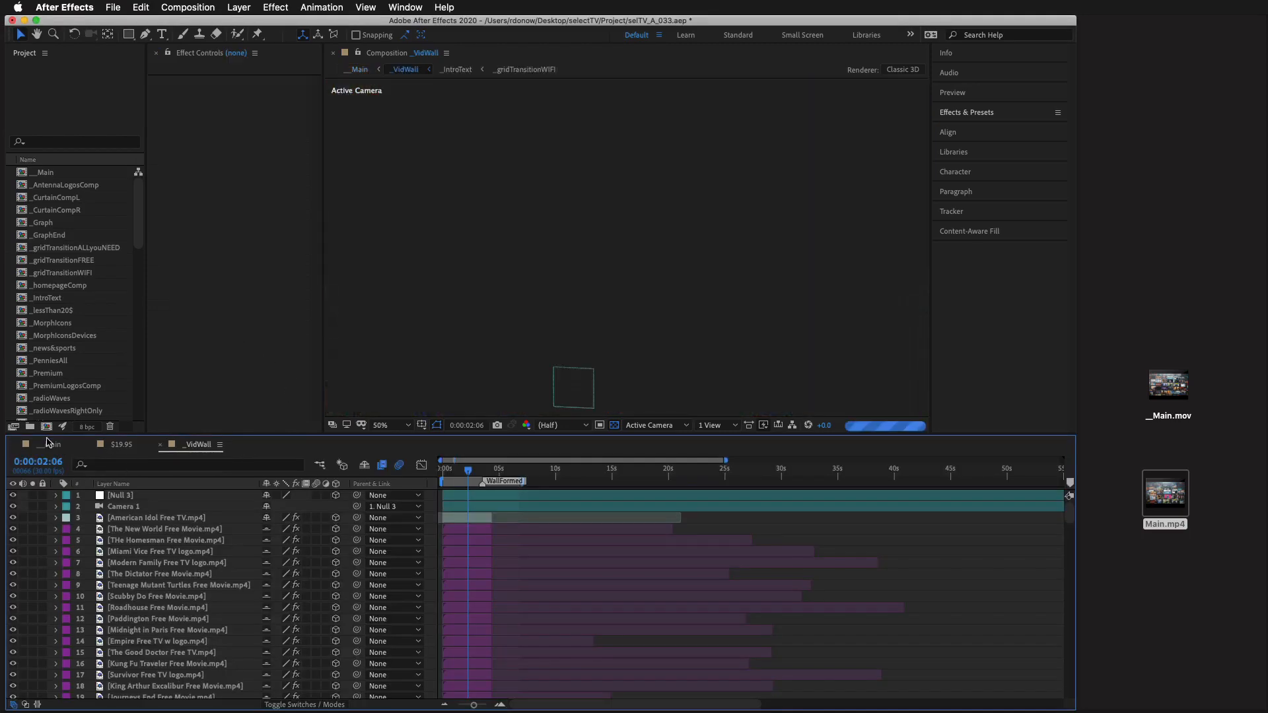
{"action": "left_click", "coordinate": [47, 447]}
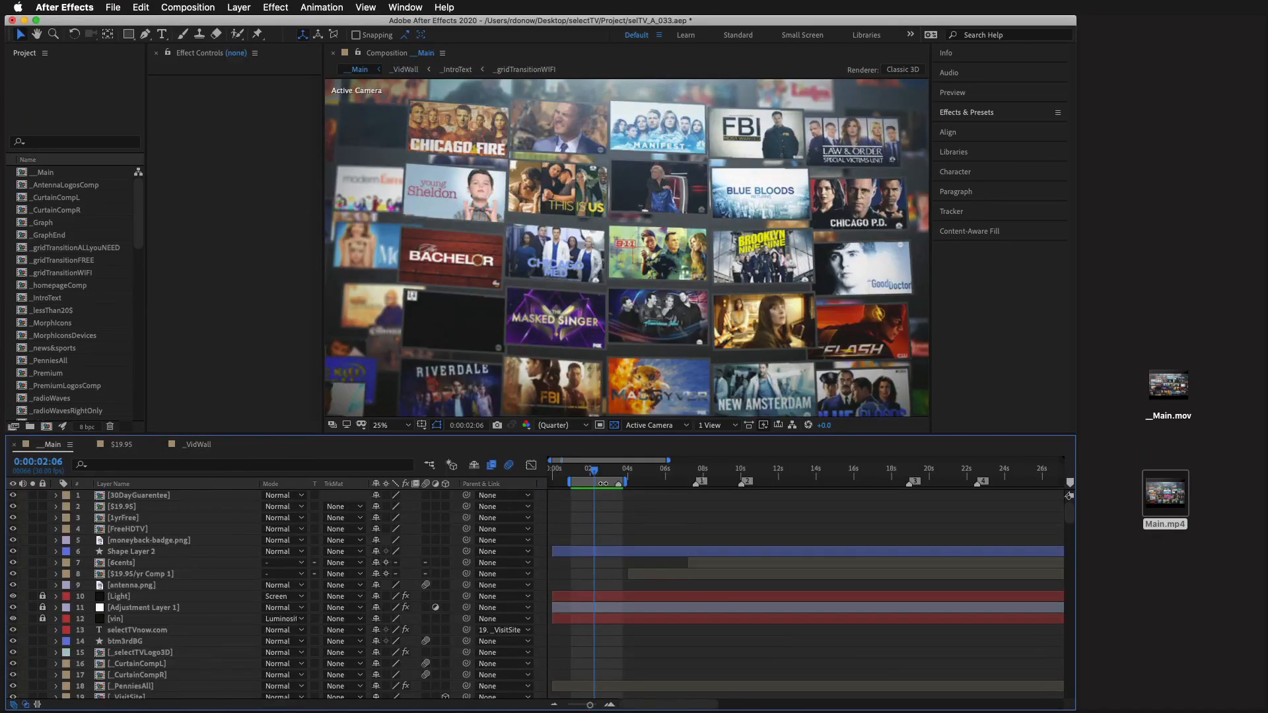
{"action": "left_click_drag", "start_coordinate": [569, 482], "coordinate": [596, 483]}
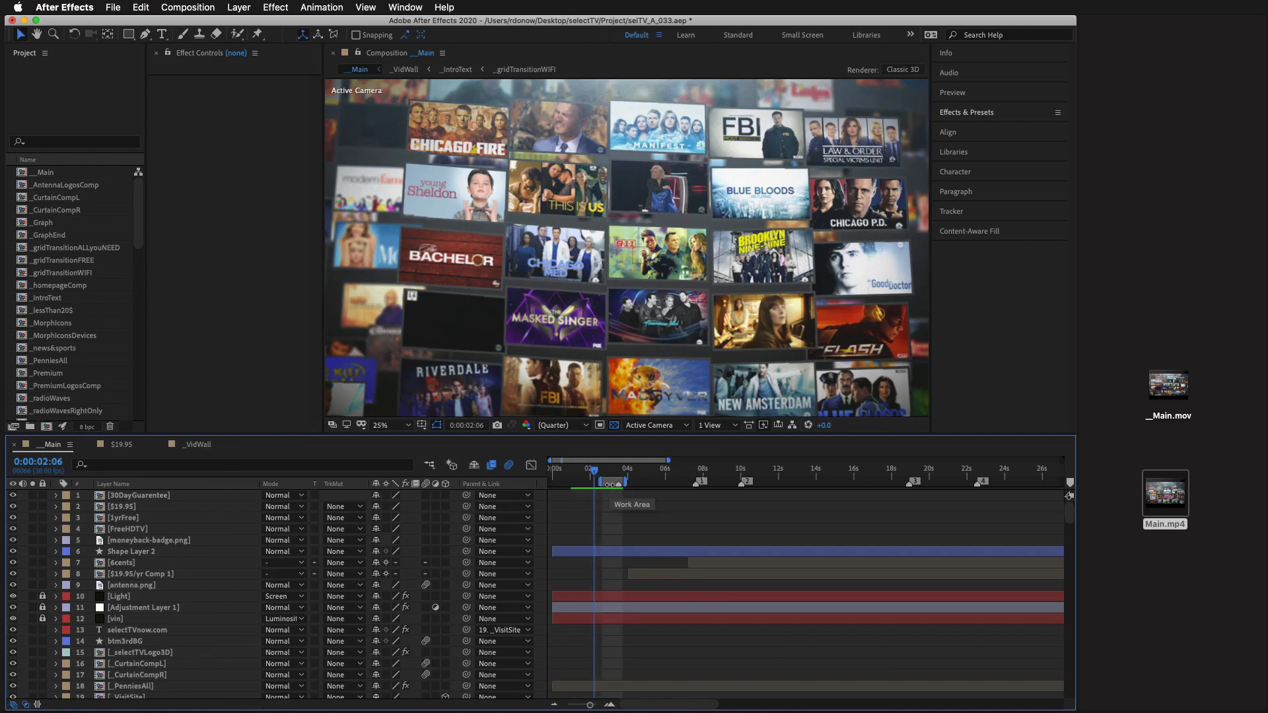
{"action": "left_click", "coordinate": [188, 8]}
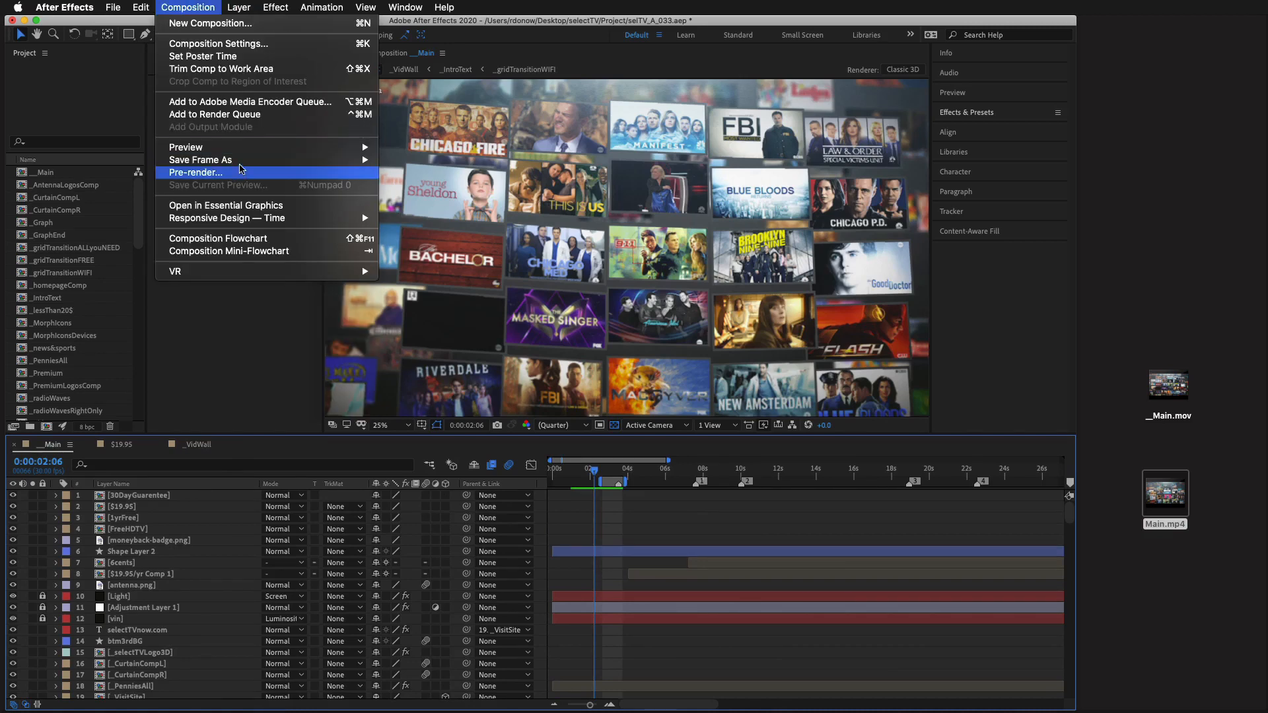
{"action": "left_click", "coordinate": [255, 117]}
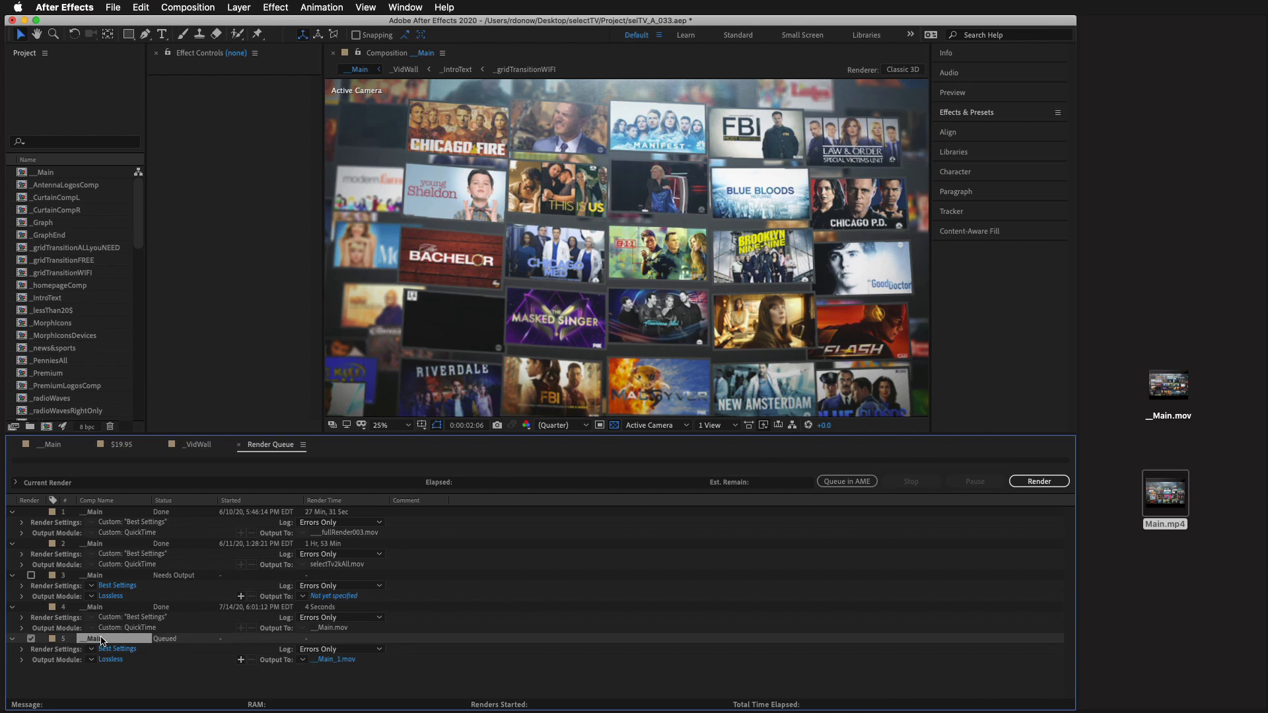
{"action": "key", "text": "Delete"}
Step: Duplicate the latest finished __Main render item with its file name, and check the copy's render settings without changing them
{"action": "left_click", "coordinate": [92, 610]}
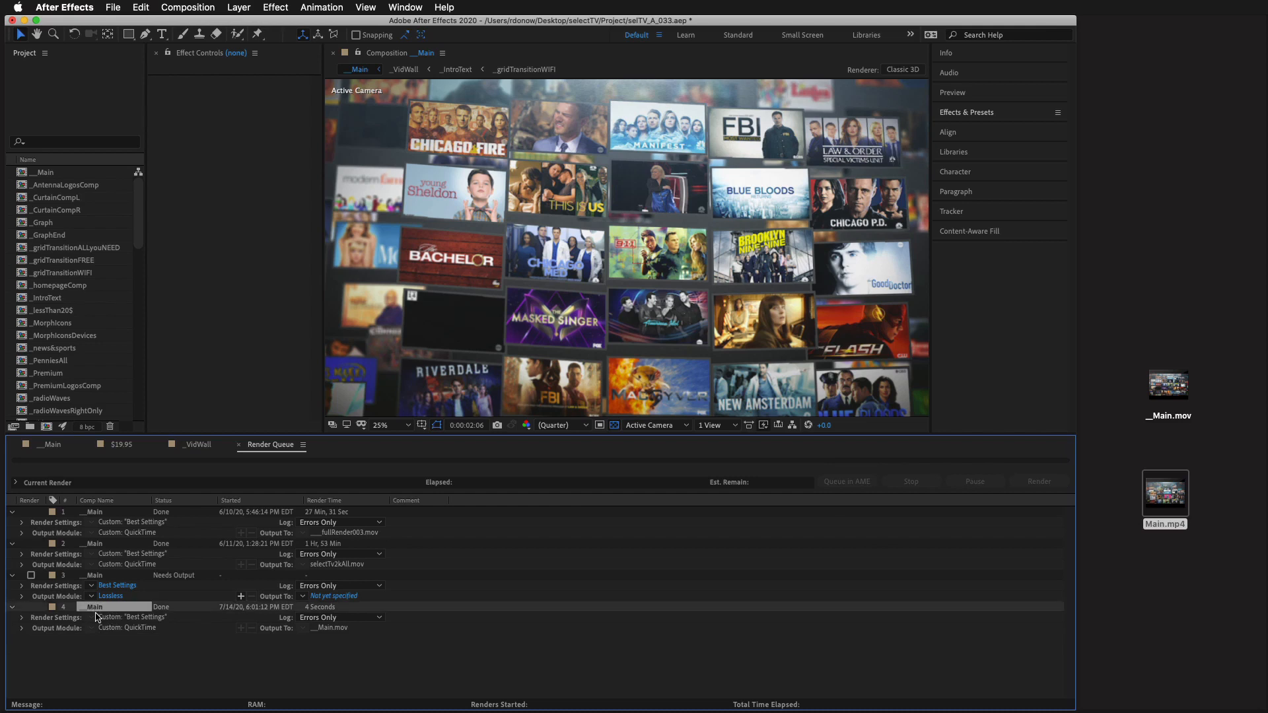
{"action": "right_click", "coordinate": [93, 610]}
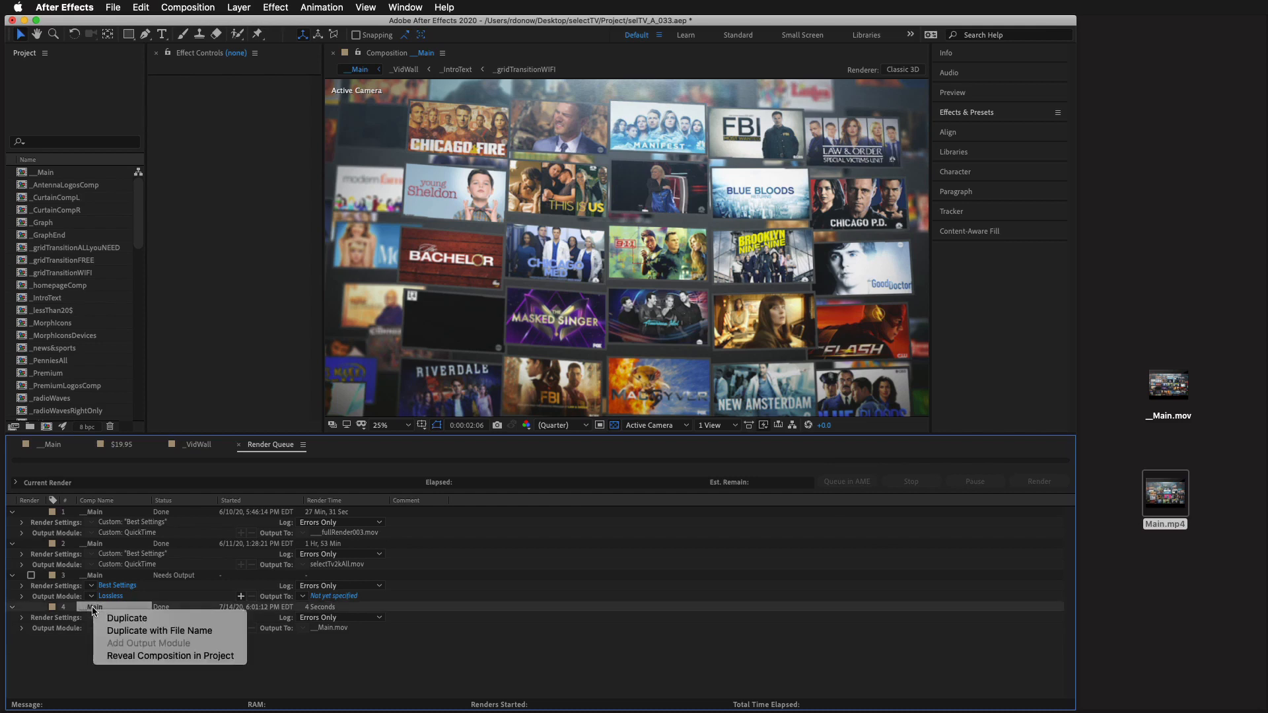
{"action": "left_click", "coordinate": [118, 631]}
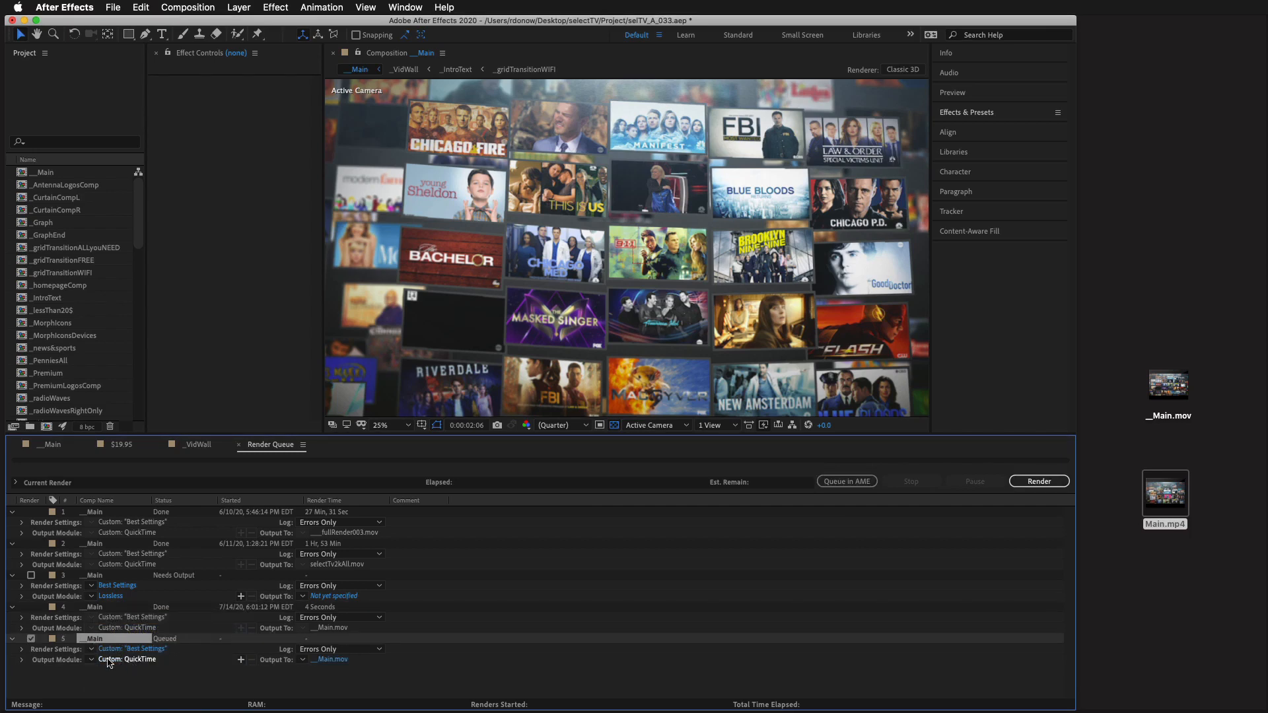
{"action": "left_click", "coordinate": [115, 652]}
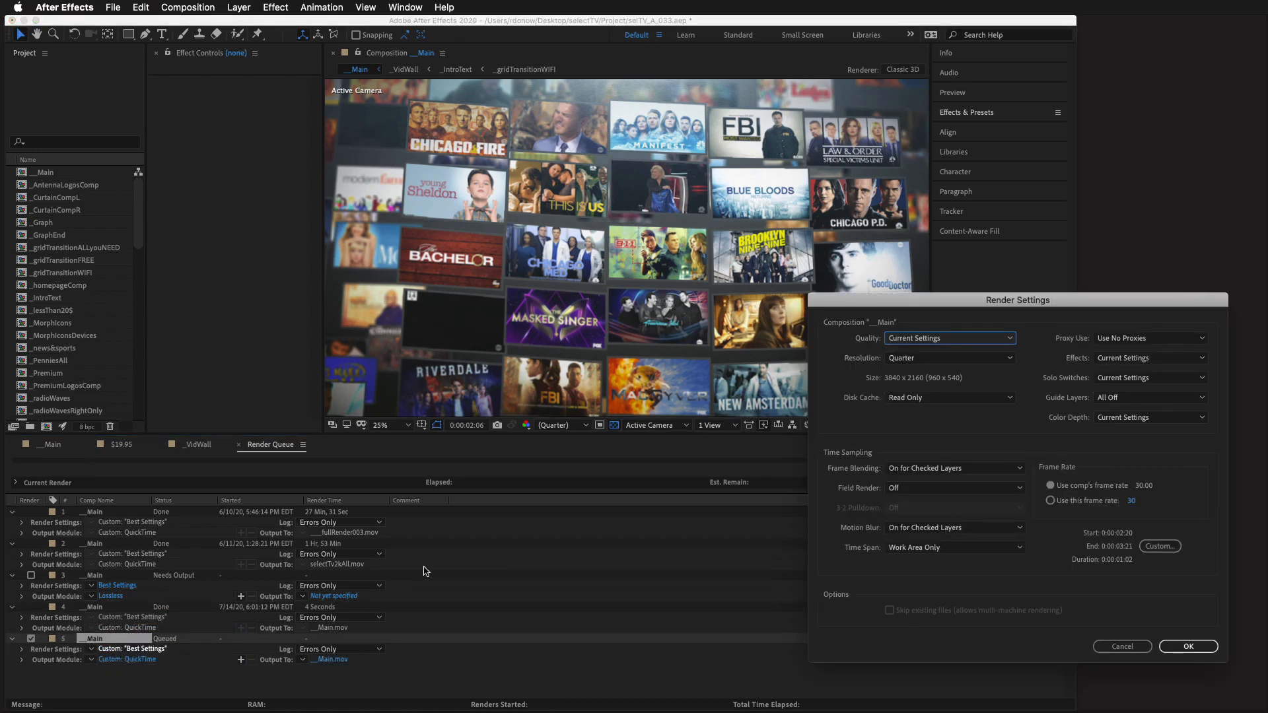
{"action": "left_click_drag", "start_coordinate": [901, 306], "coordinate": [577, 266]}
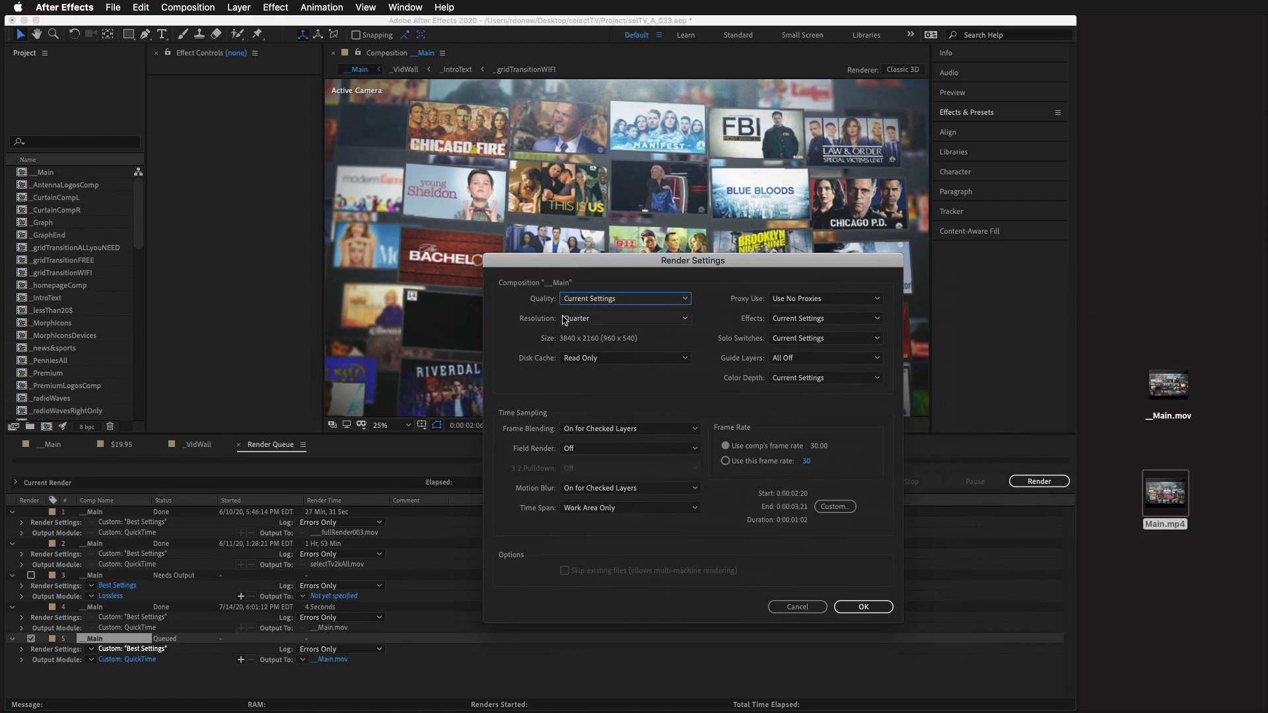
{"action": "left_click", "coordinate": [811, 606]}
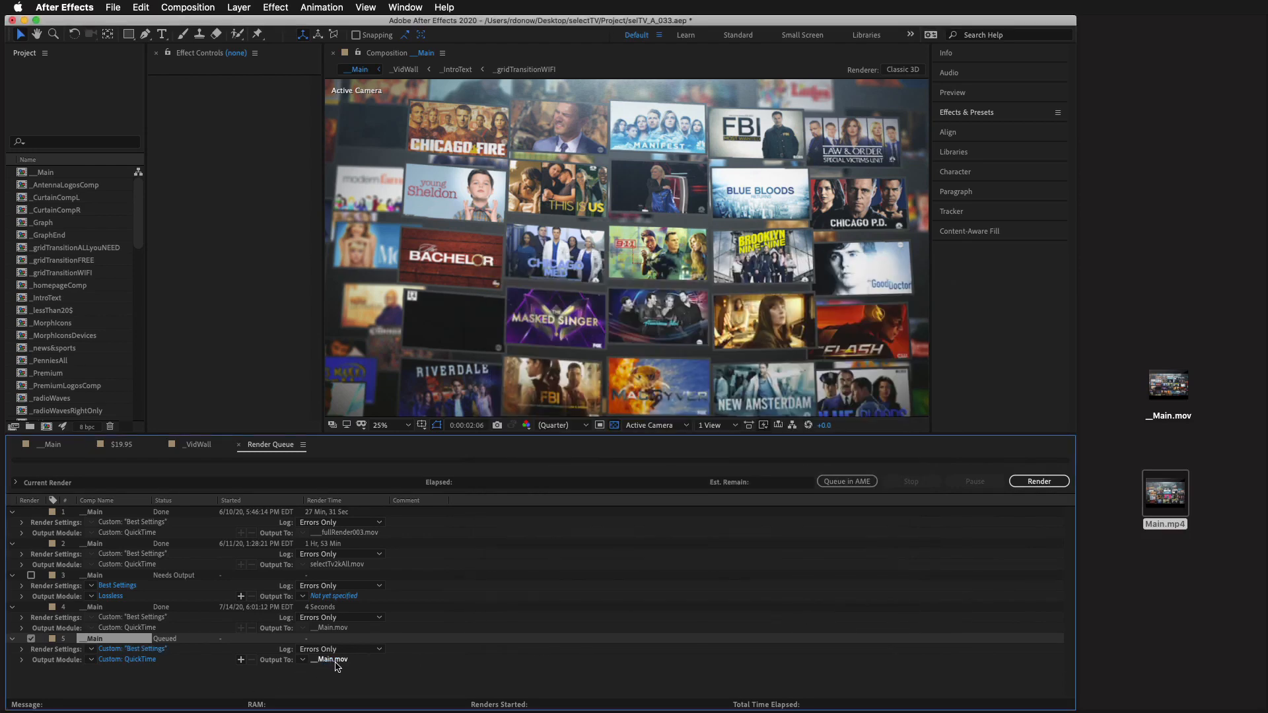
Step: Set the duplicated render item's output to __Main.mov on the Desktop in QuickTime format
{"action": "left_click", "coordinate": [329, 660]}
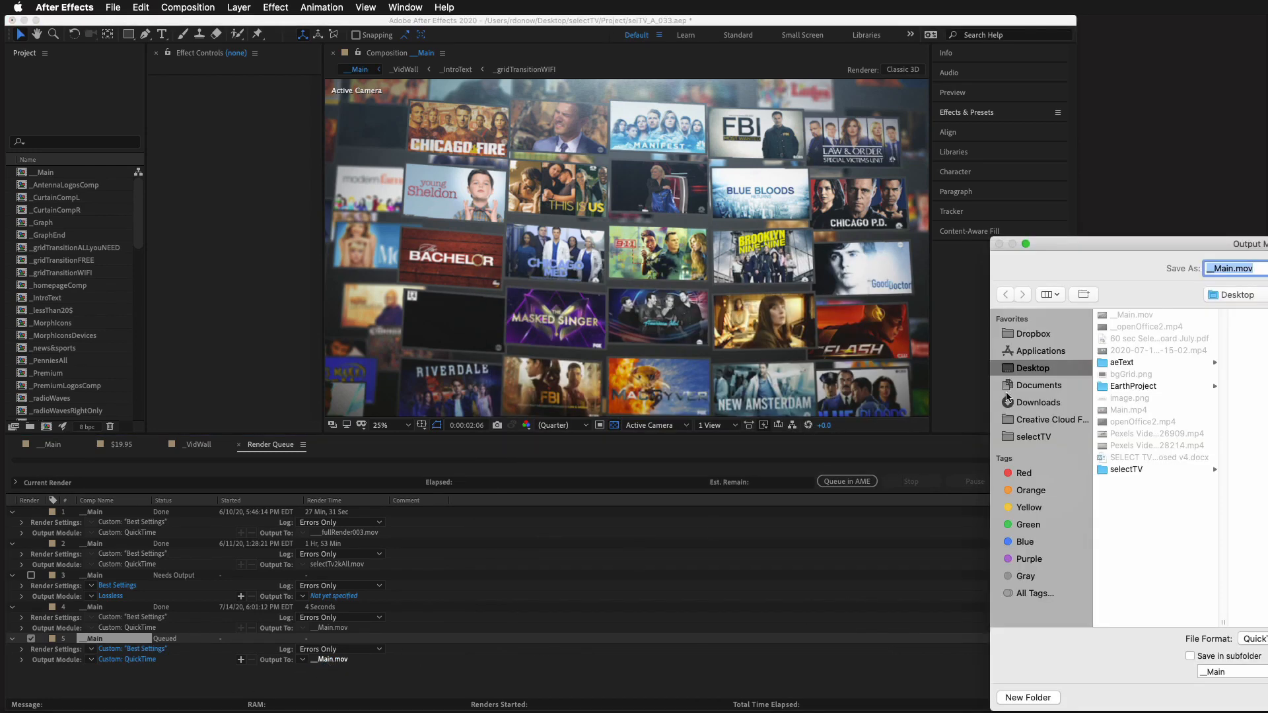
{"action": "left_click_drag", "start_coordinate": [1139, 249], "coordinate": [622, 239]}
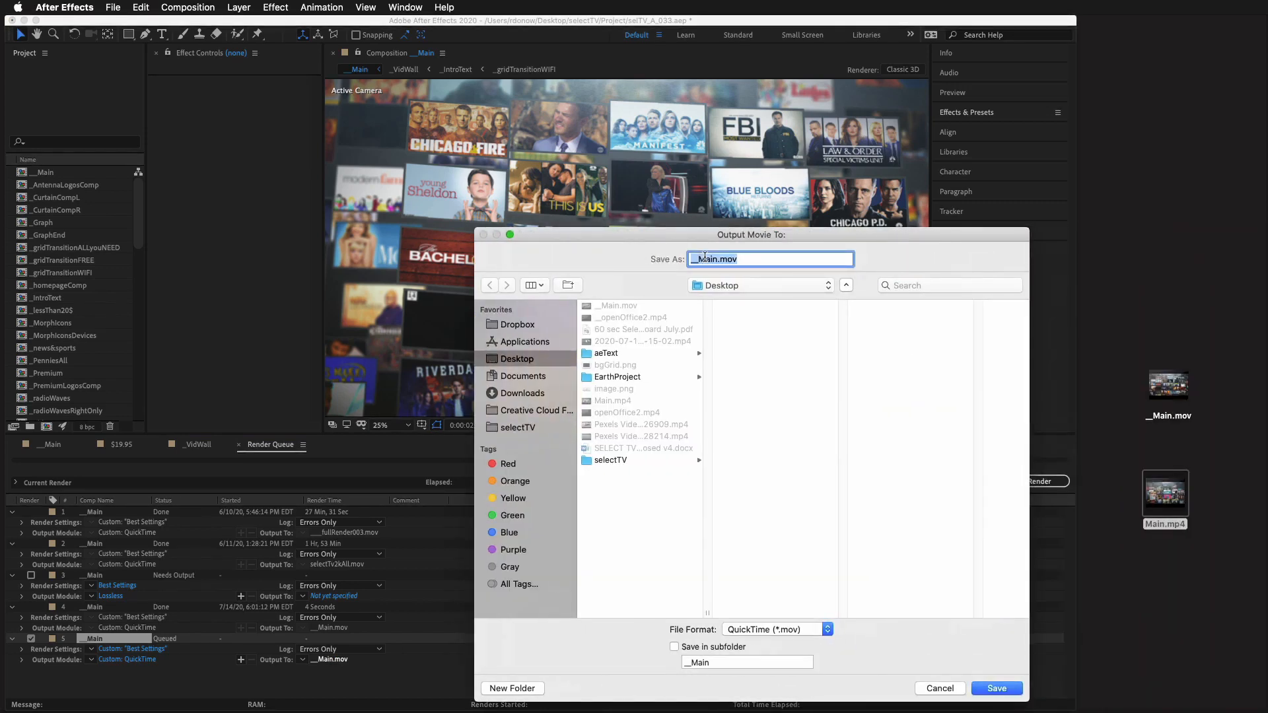
{"action": "left_click", "coordinate": [702, 258]}
{"action": "left_click", "coordinate": [981, 690]}
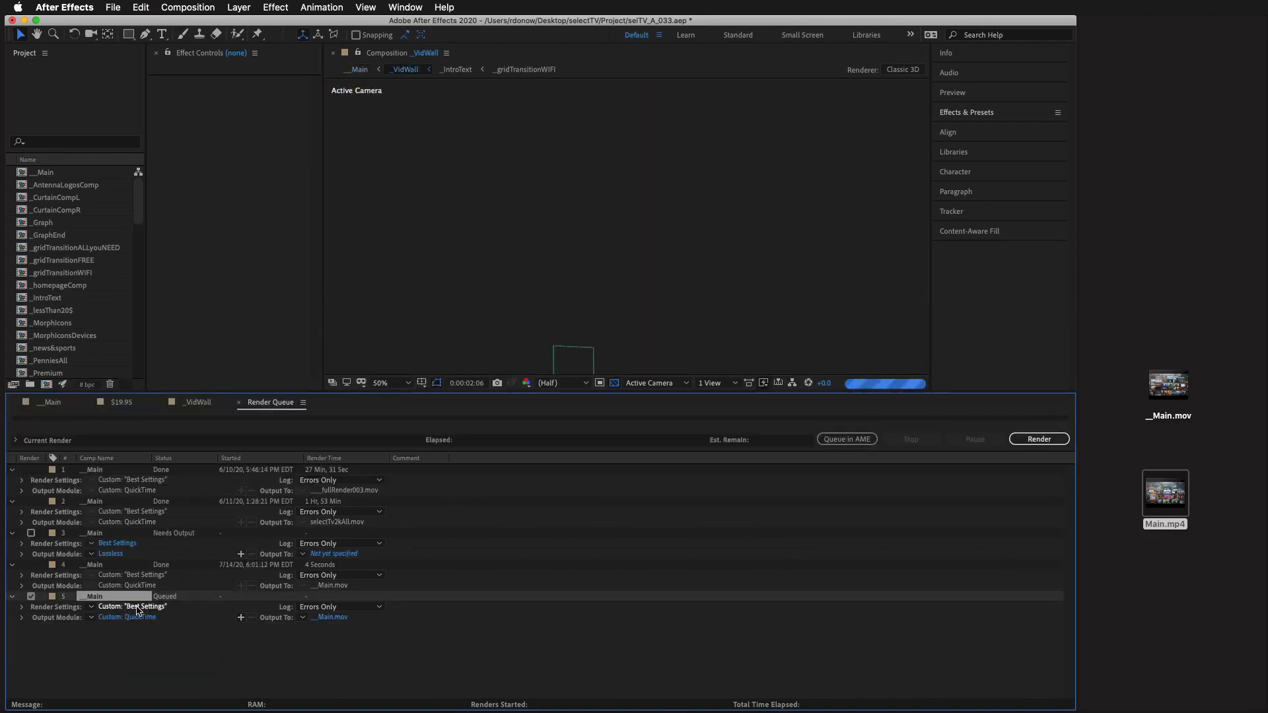
{"action": "left_click", "coordinate": [92, 607]}
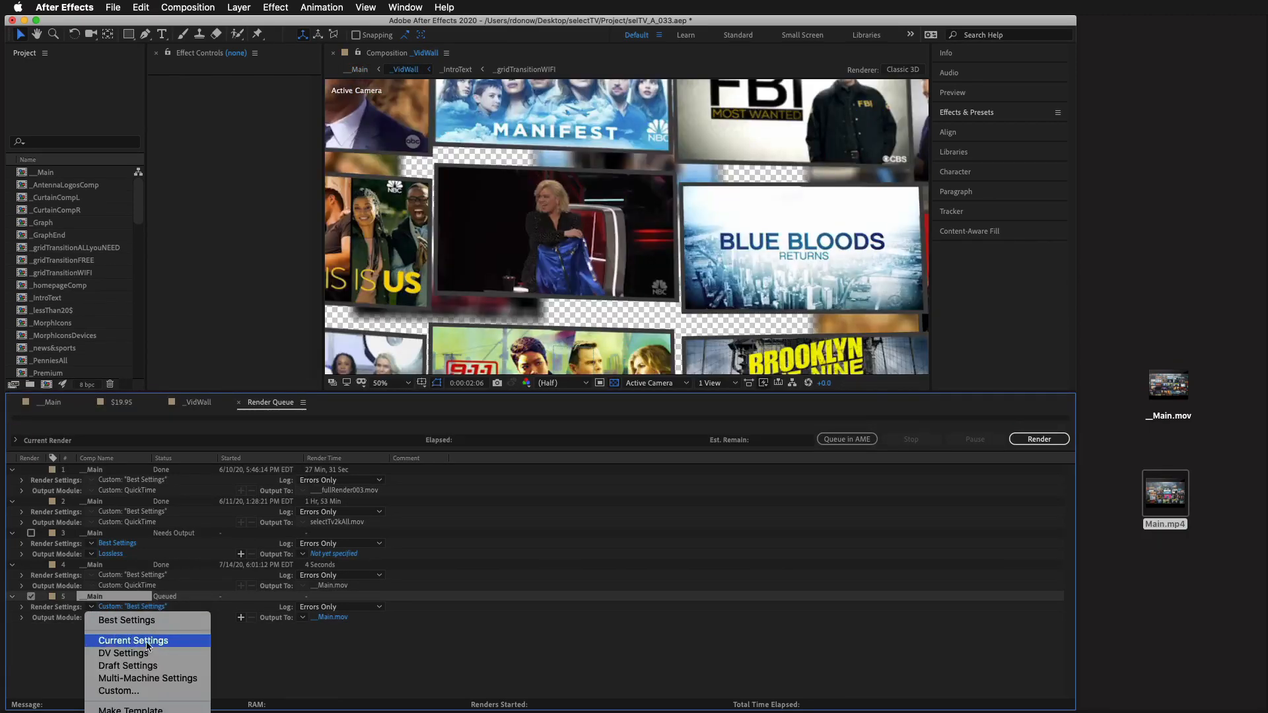
{"action": "left_click", "coordinate": [330, 662]}
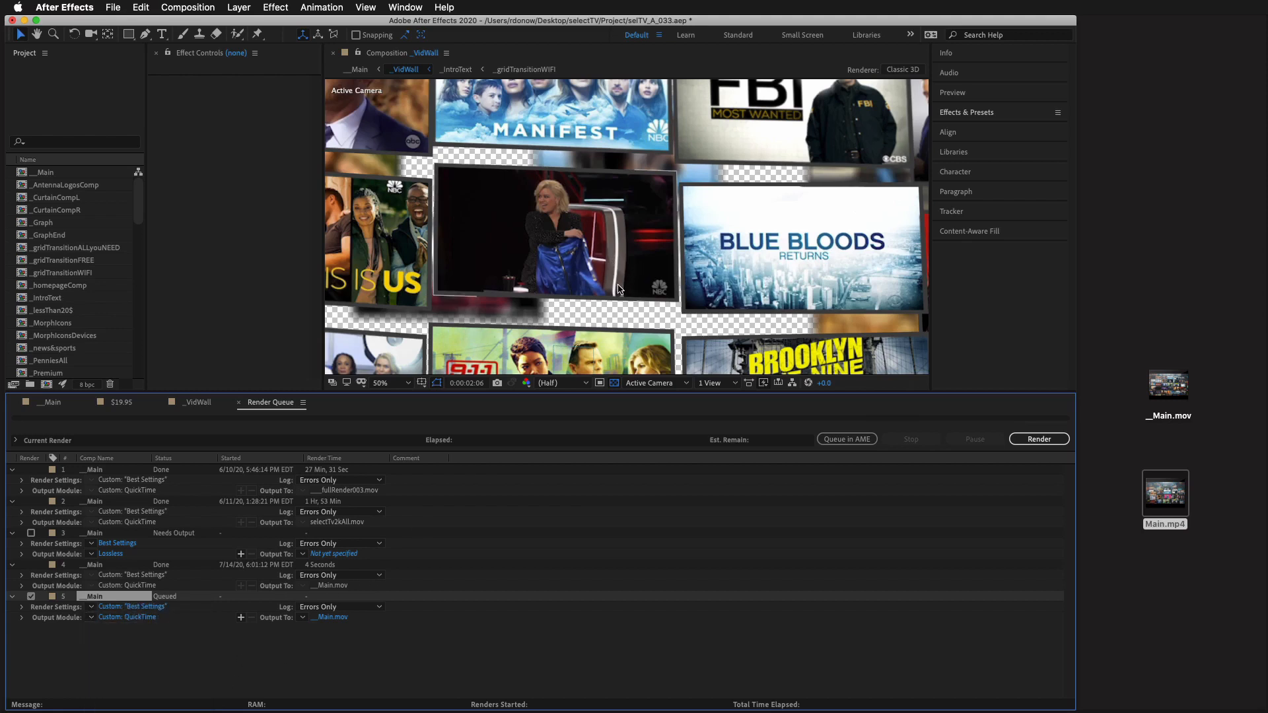
{"action": "scroll", "coordinate": [619, 289], "scroll_direction": "down", "scroll_amount": 2}
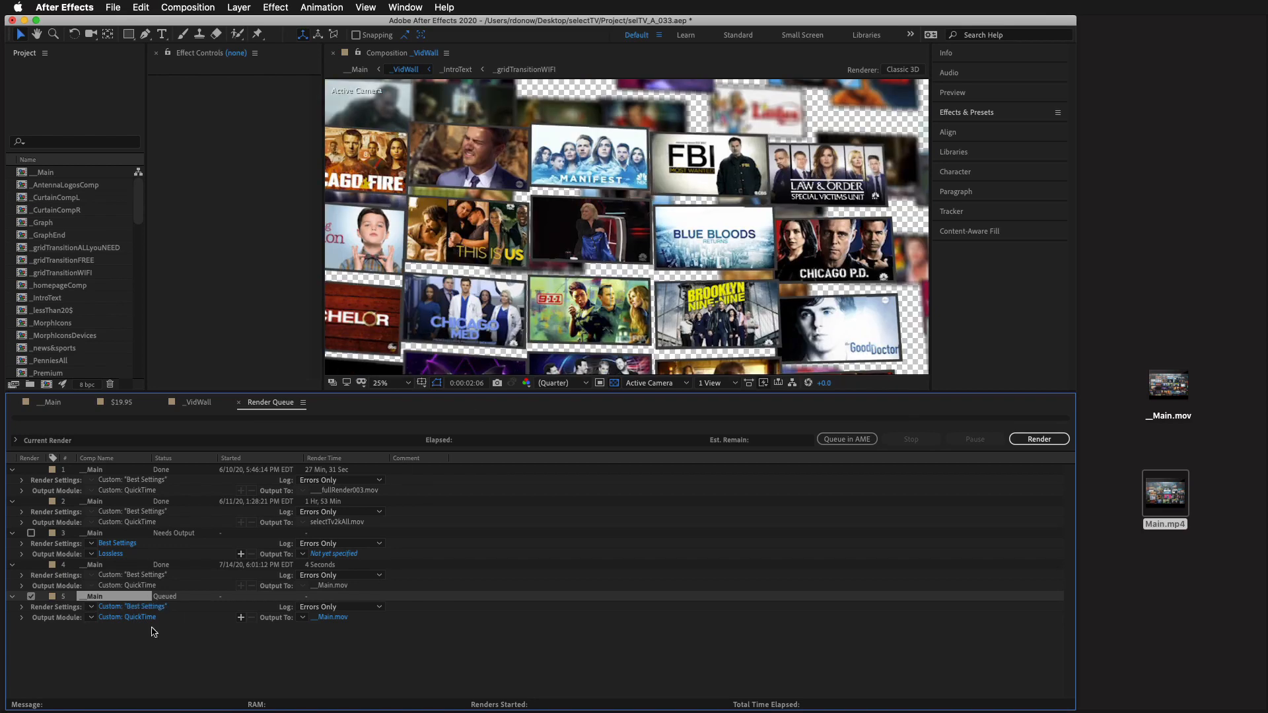